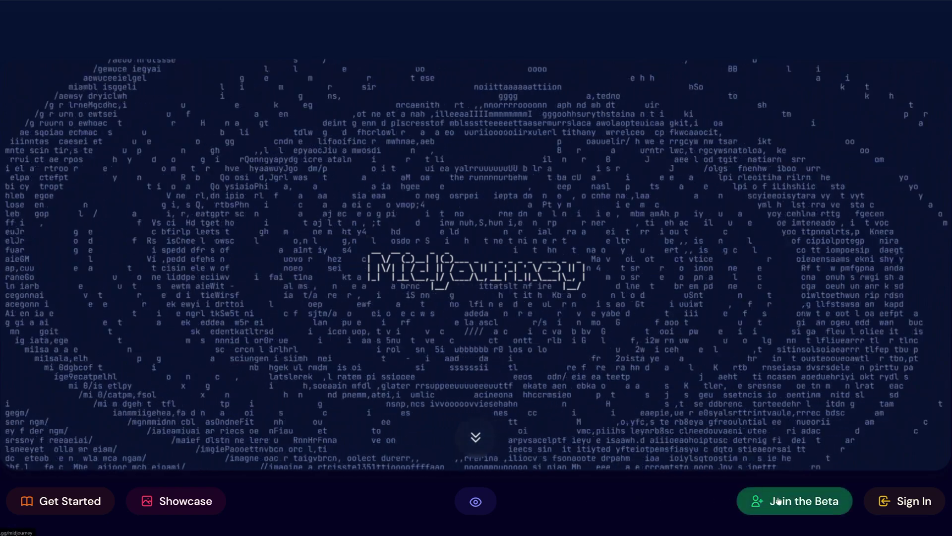
Step: Choose Join the Beta on the Midjourney homepage to get the Discord server invitation
click(780, 501)
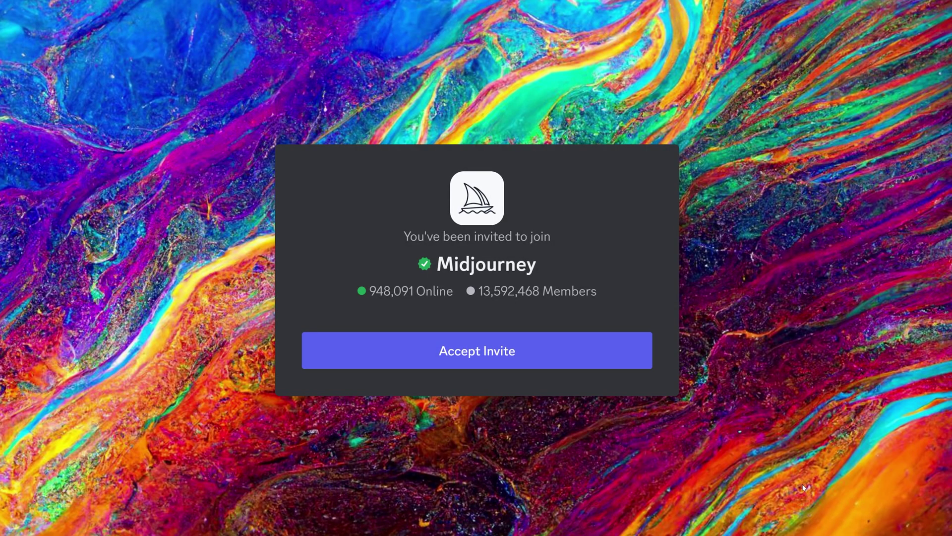
Step: Accept the Midjourney server invite and go to the newbies-123 channel
click(508, 350)
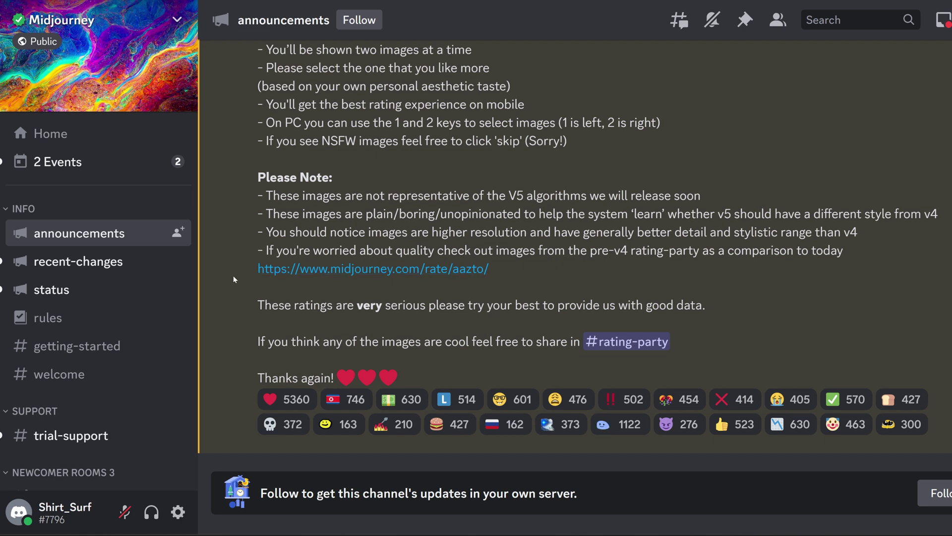
scroll(78, 347, down, 3)
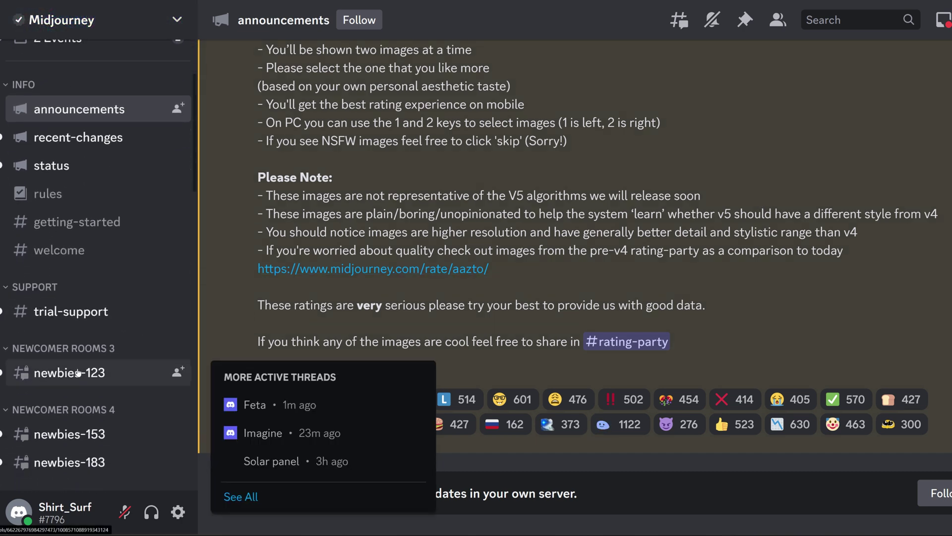
click(78, 373)
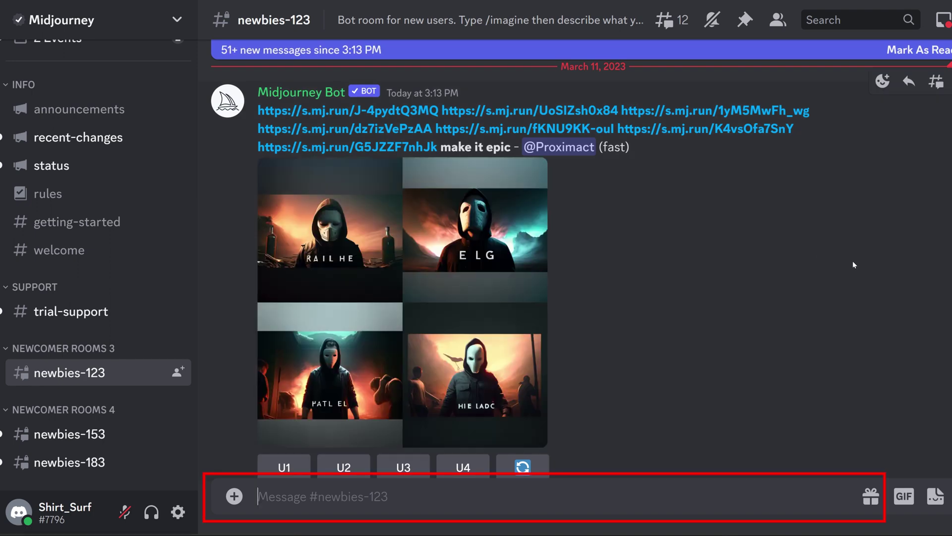
Step: Scroll through the images generated in newbies-123, then return to the Direct Messages home
scroll(876, 387, down, 12)
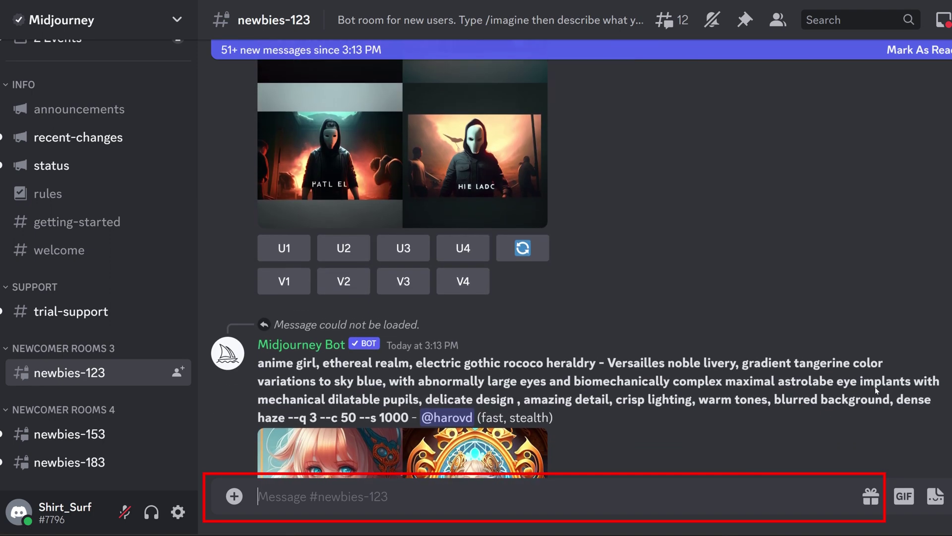
scroll(869, 389, down, 10)
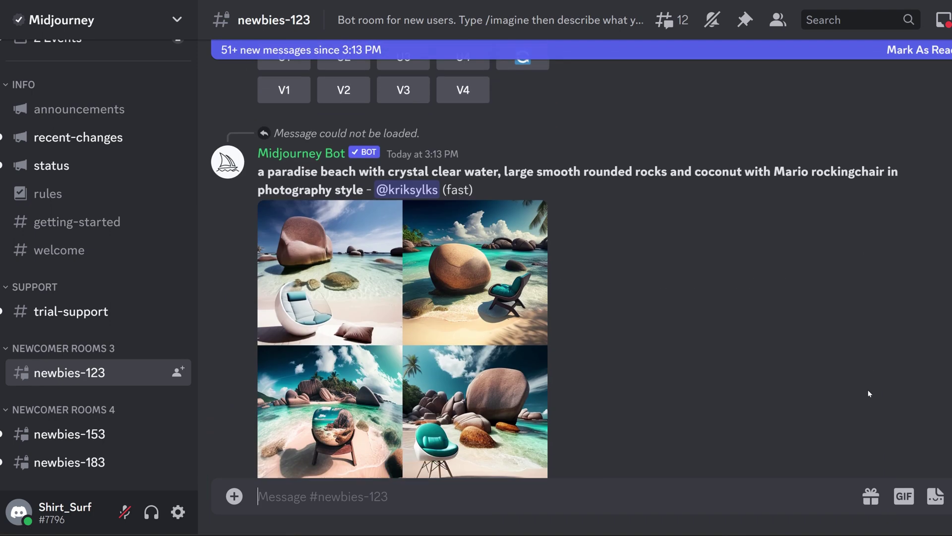
scroll(867, 389, down, 12)
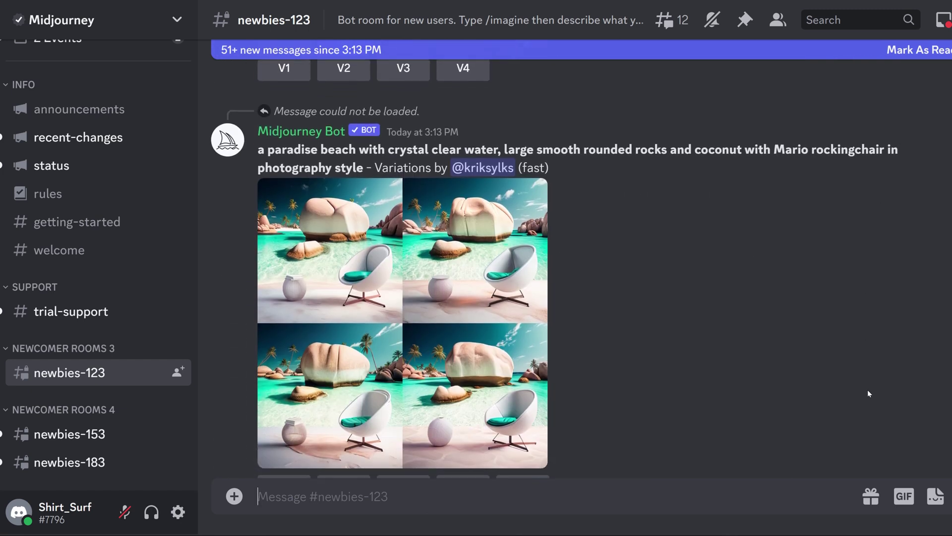
scroll(867, 388, down, 12)
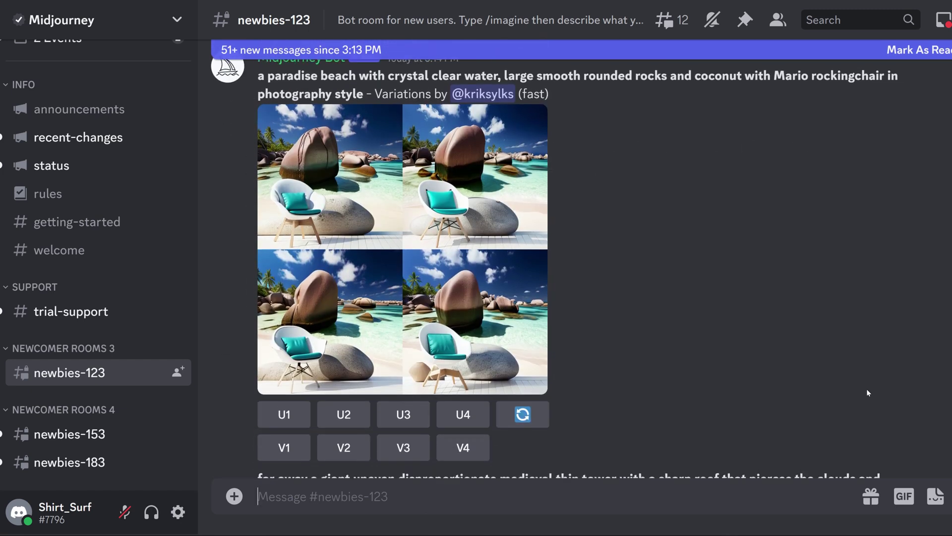
scroll(866, 390, down, 4)
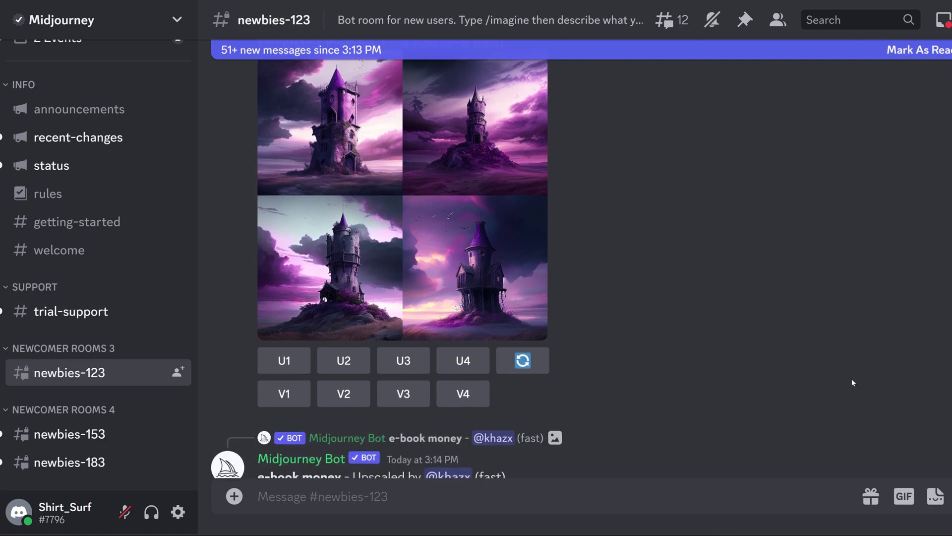
scroll(805, 339, down, 15)
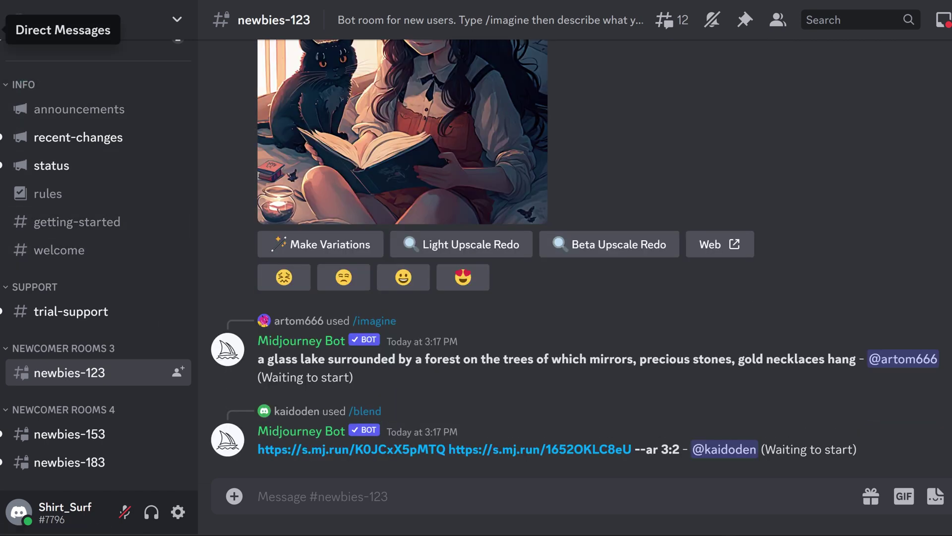
click(1, 30)
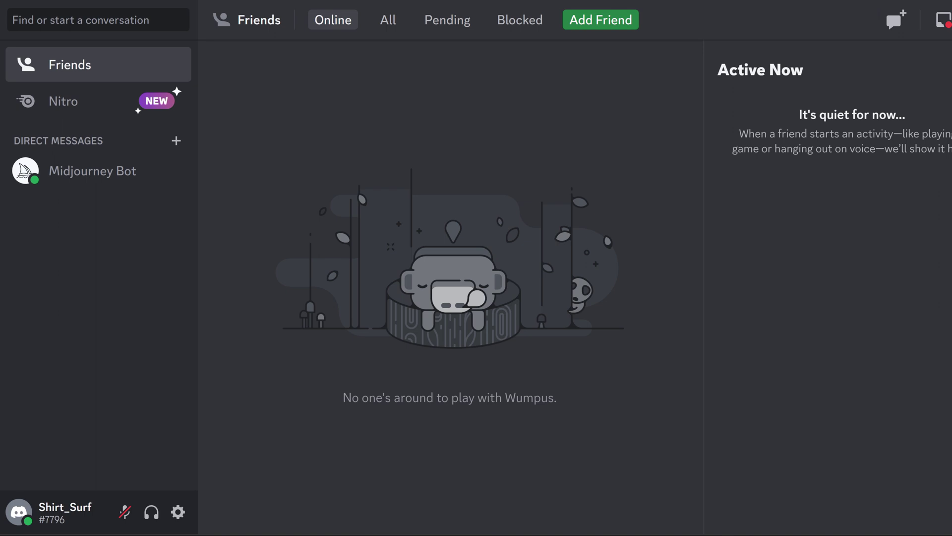
Step: Open the Midjourney Bot DM and highlight the 'Work Solo In Your Direct Messages' plan row
click(94, 171)
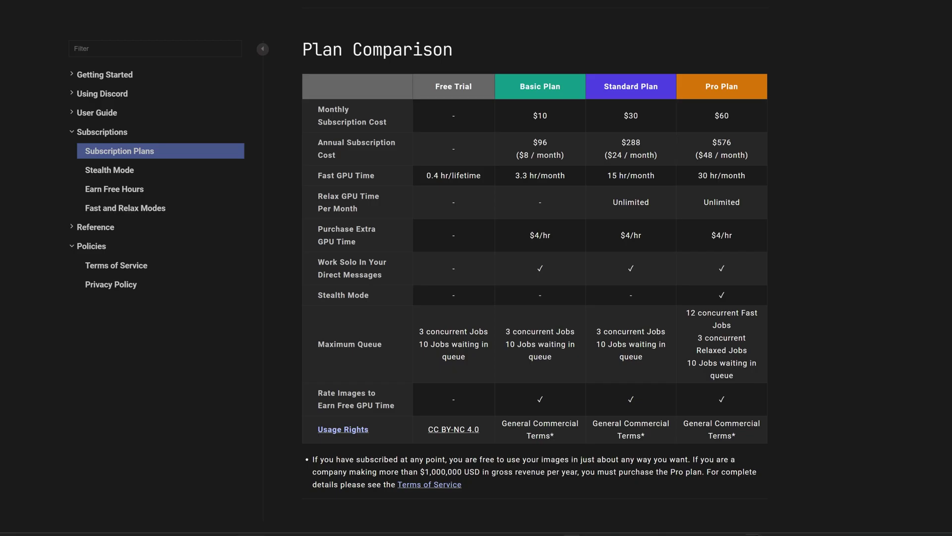
drag(318, 257, 382, 275)
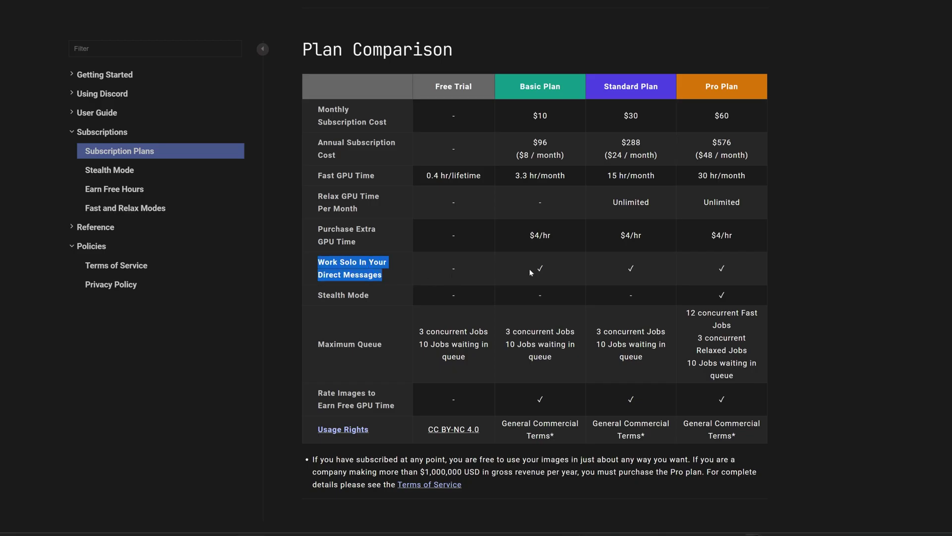
click(448, 267)
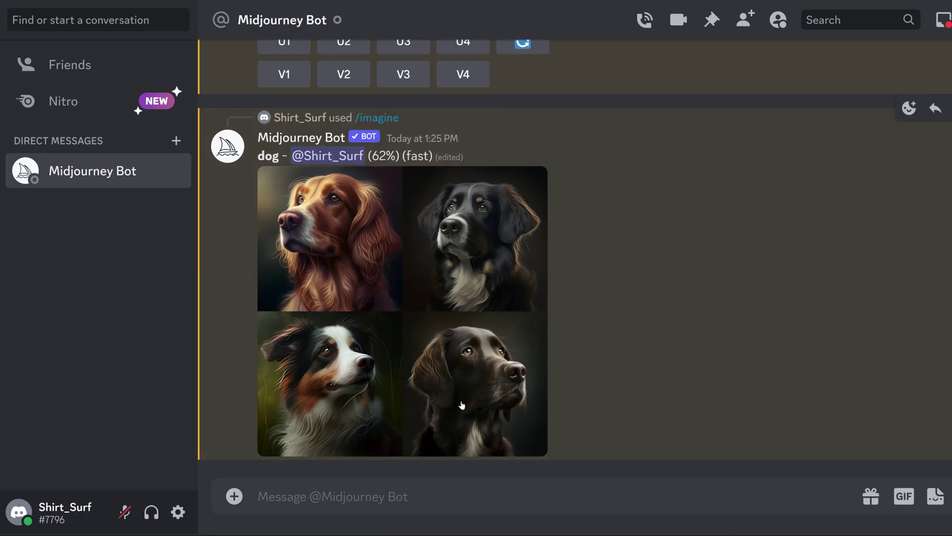
Step: Generate a four-image grid from the /imagine prompt 'cat'
text(/ima)
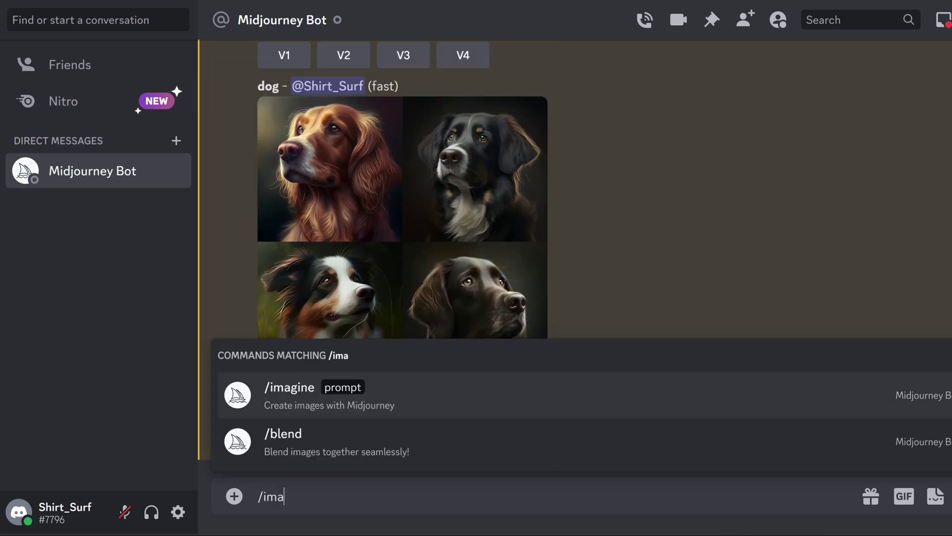
click(280, 407)
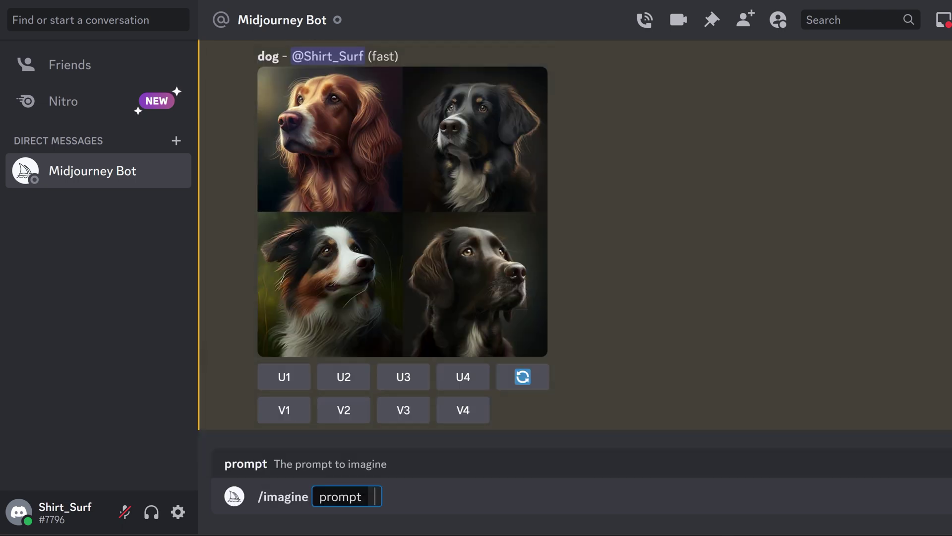
text(cat)
key(Return)
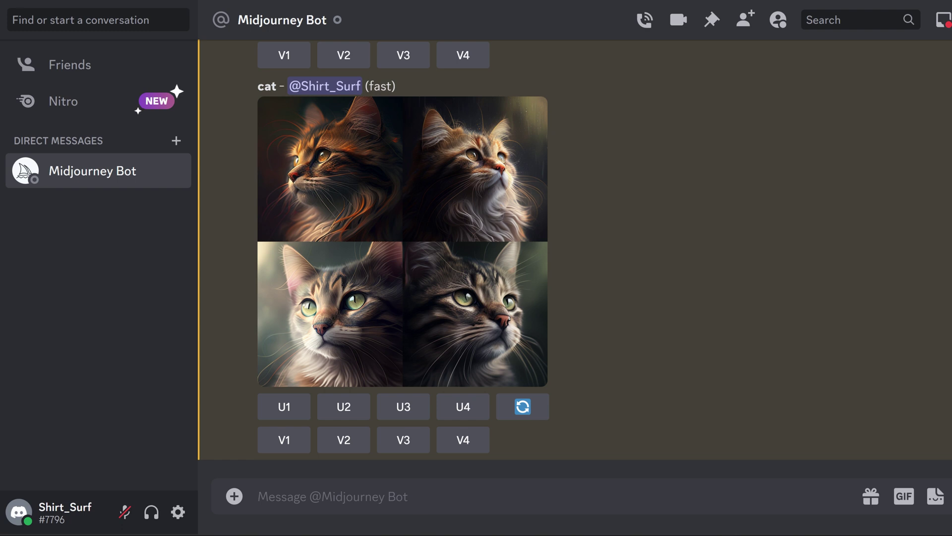
text(/im)
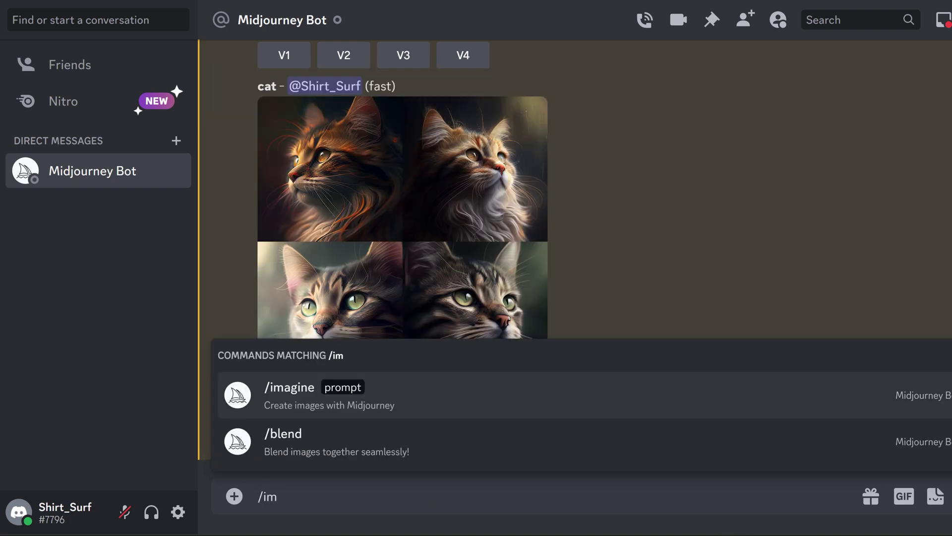
text(a)
Step: Send the ragdoll cat prompt with retro sunglasses, vintage sunset, horizontal sun rays, 70s style
key(Tab)
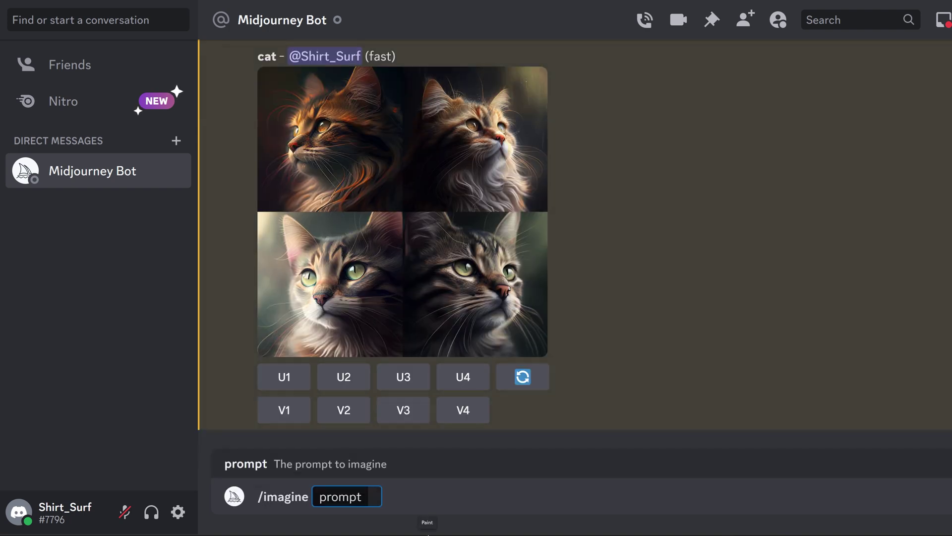
text(ragdoll cat,)
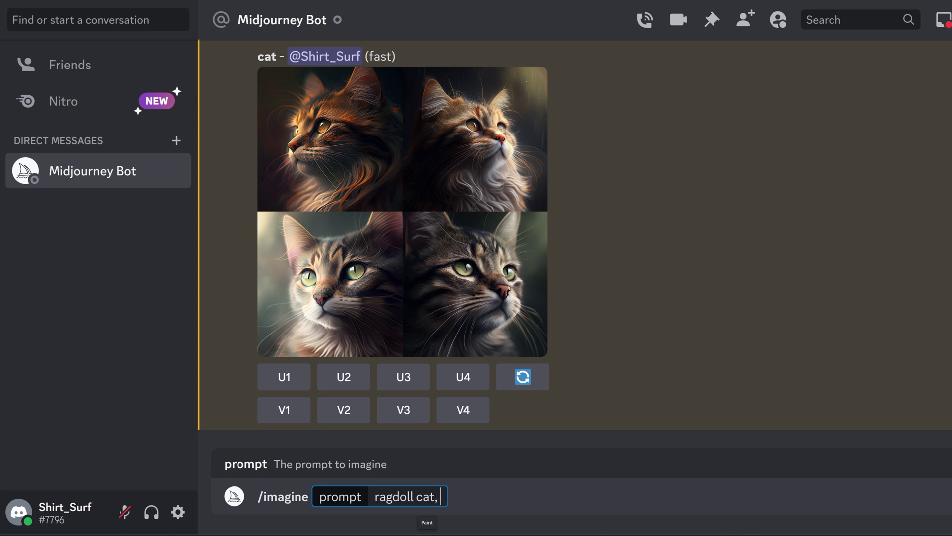
text( relaxing pose,)
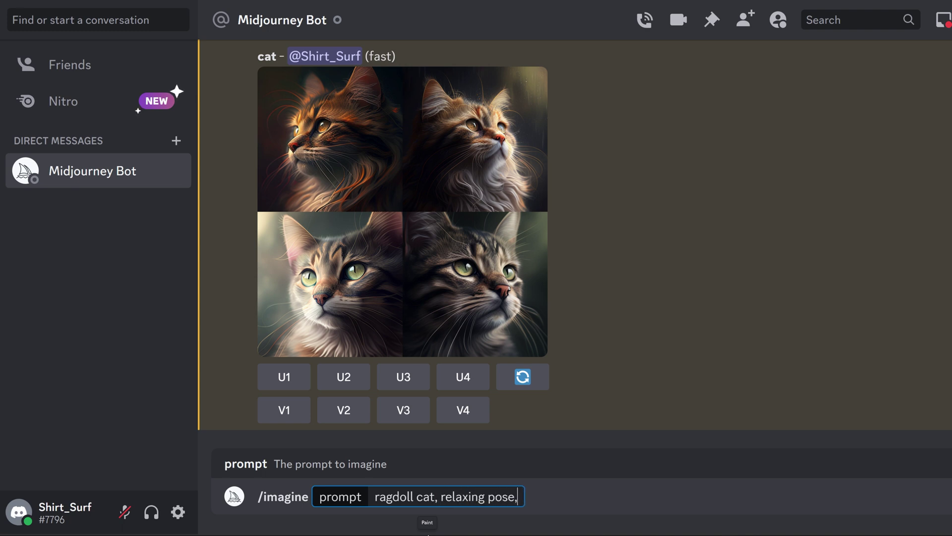
text( retro sunglasses)
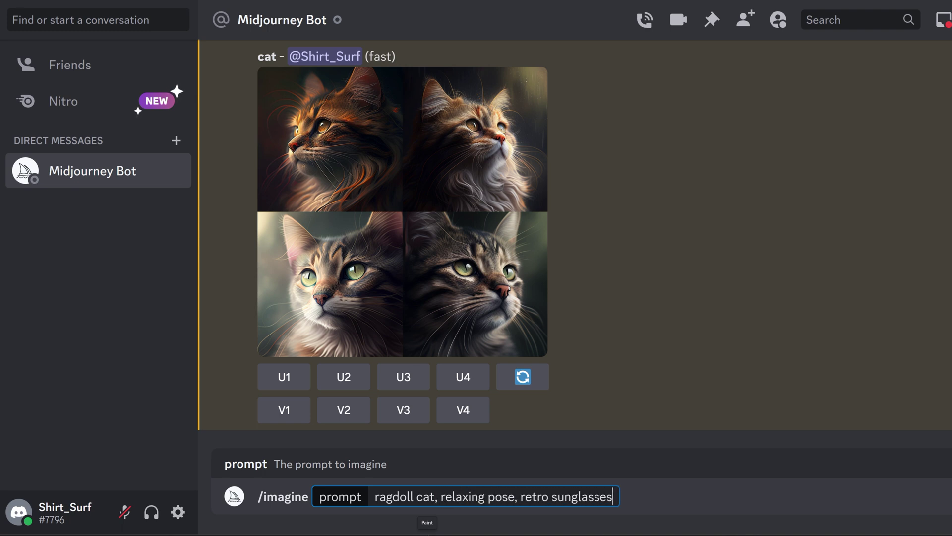
text(, cute, vector)
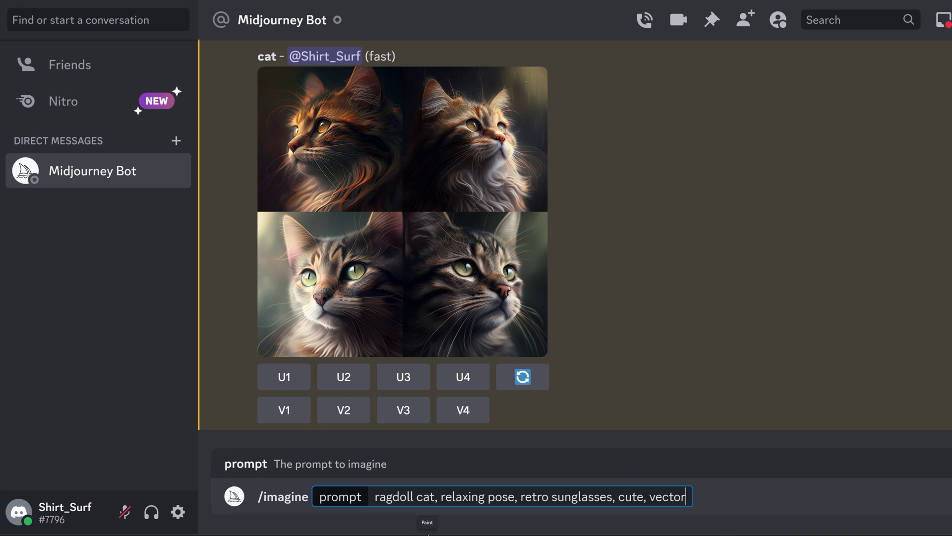
text(, )
text(colorf)
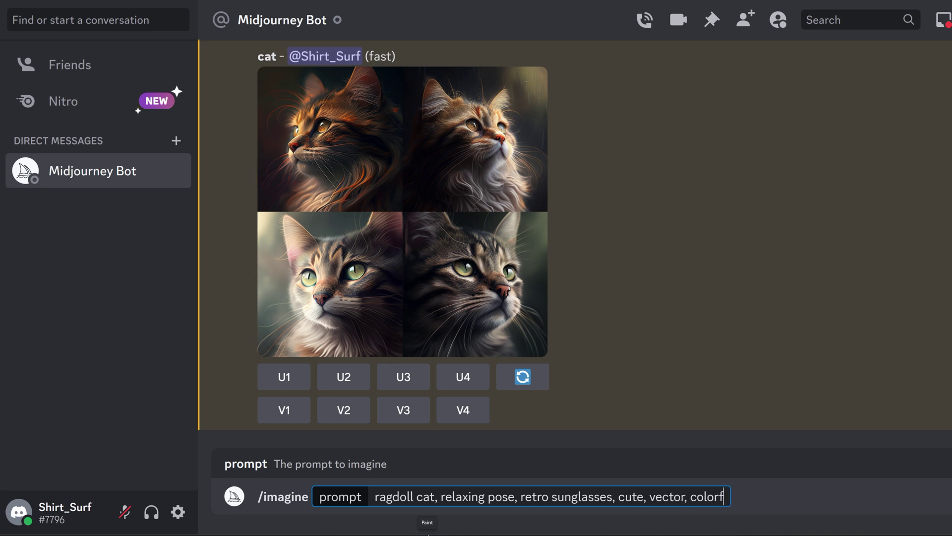
text(ul vintage sunset)
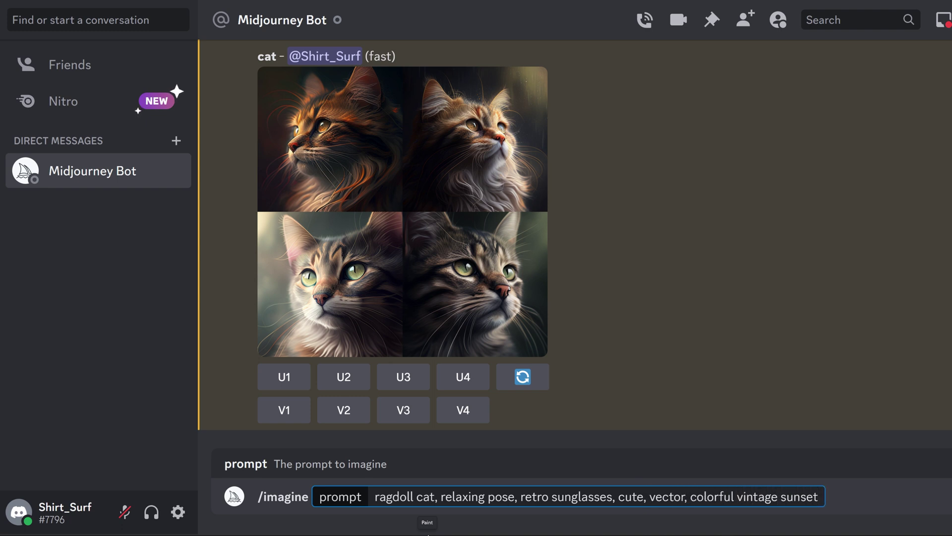
text(, rays, hori)
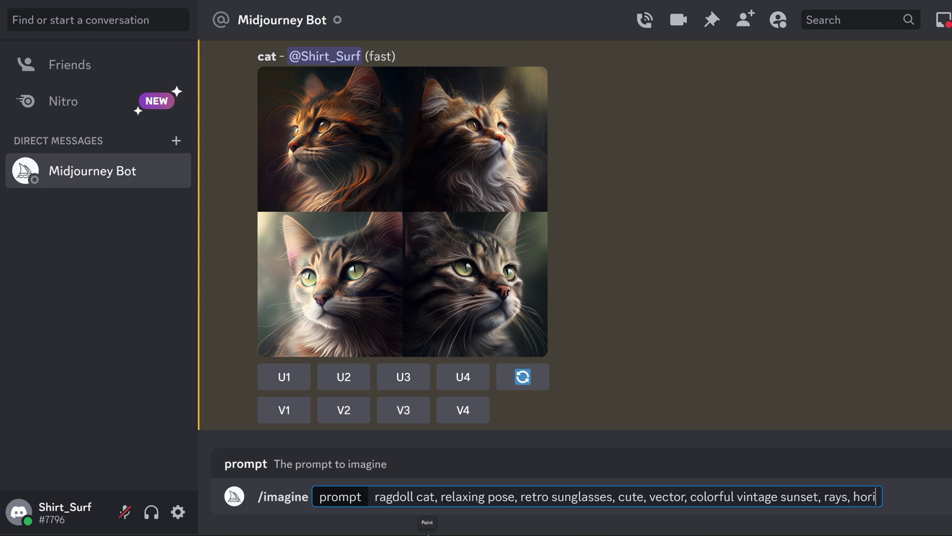
text(zontal sun rays, TO)
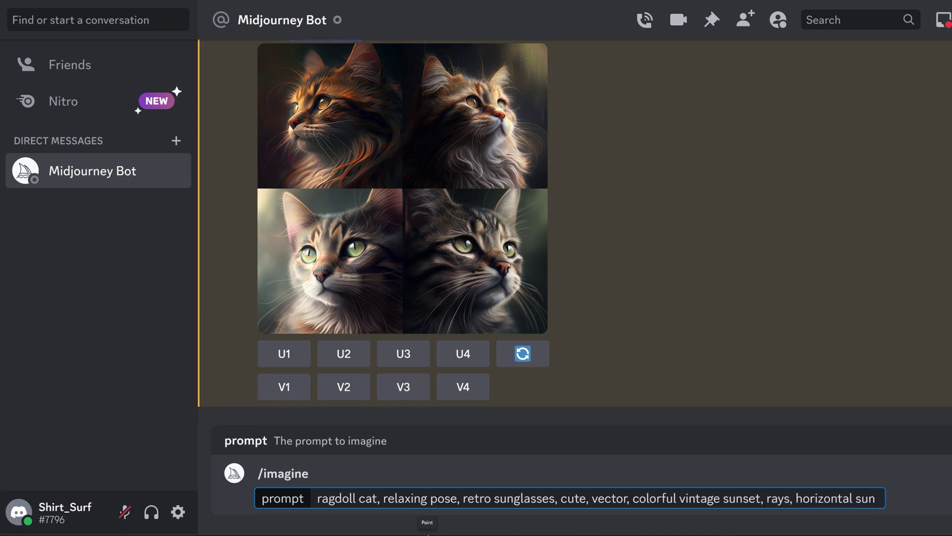
key(Return)
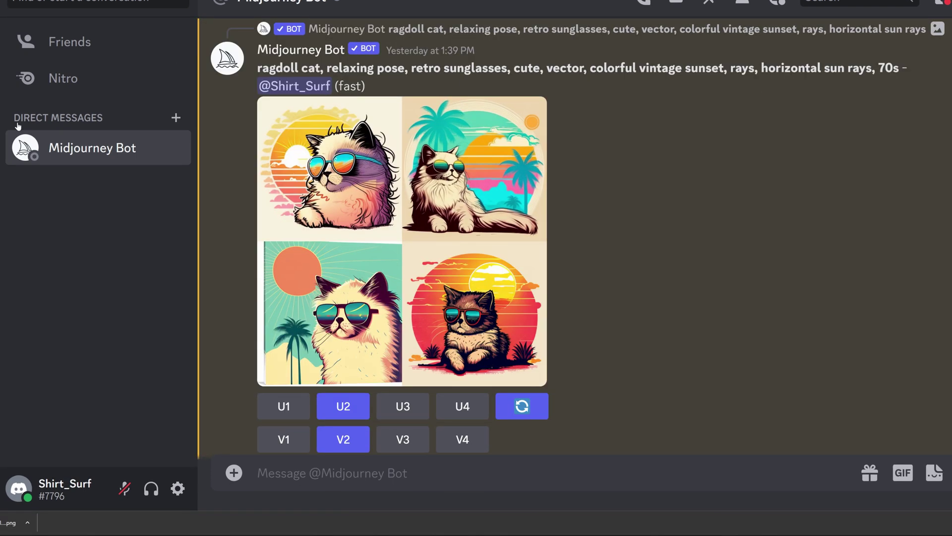
Step: Enlarge the ragdoll-cat grid and its palm-tree variation grid, then close the viewer
click(476, 221)
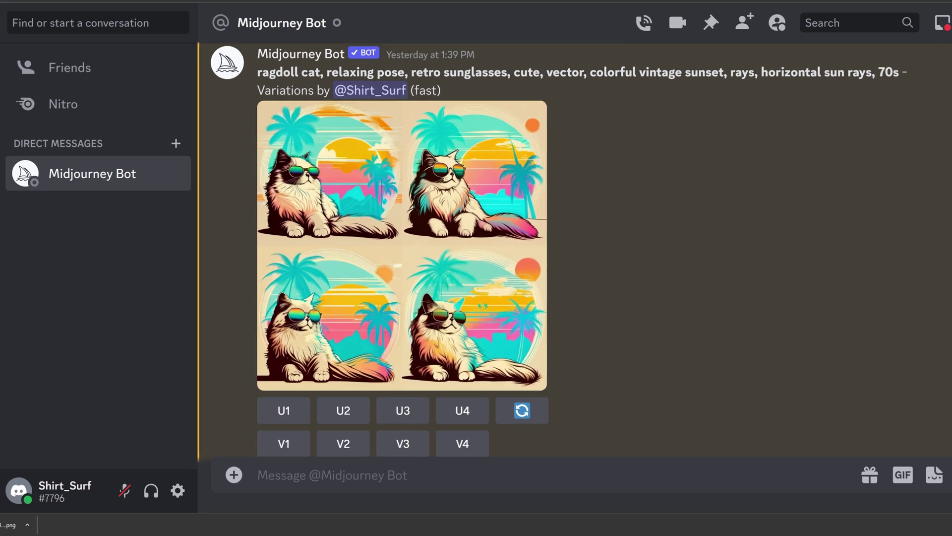
click(387, 287)
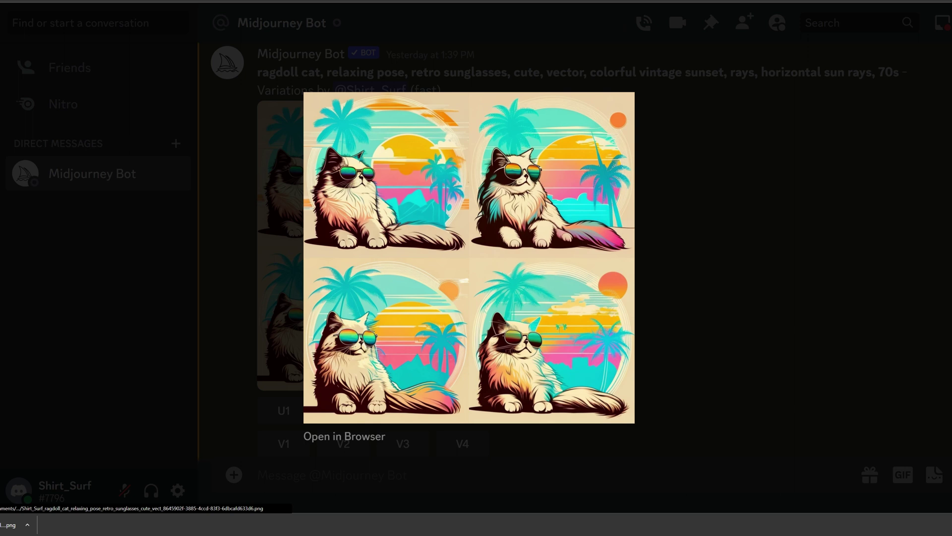
click(716, 404)
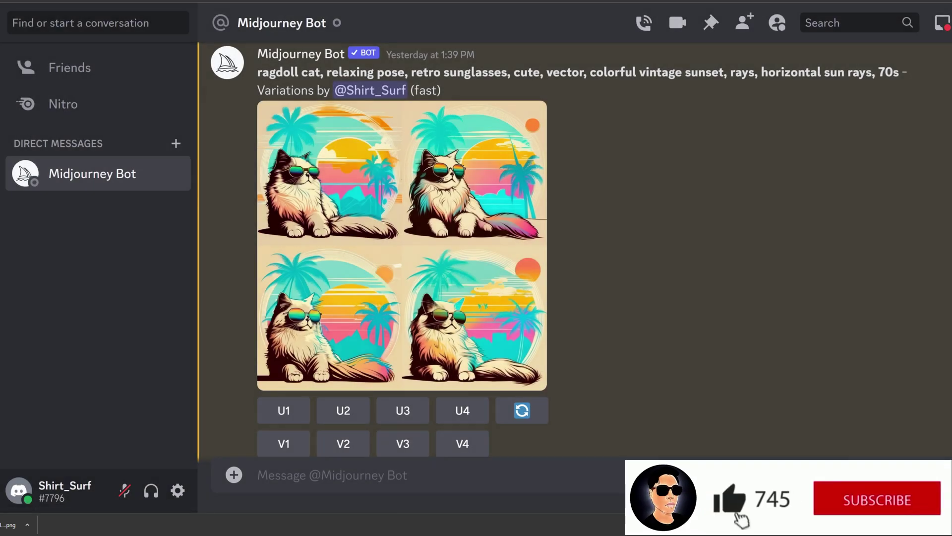
Step: Reuse the cat prompt in /imagine, replacing 'ragdoll cat, relaxing pose' with 'baby dinosaur'
text(/imag)
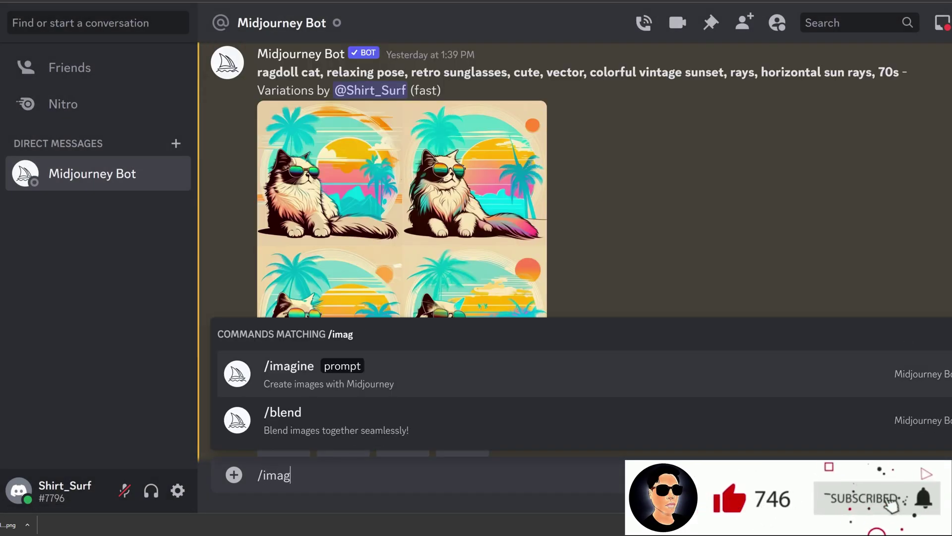
click(466, 373)
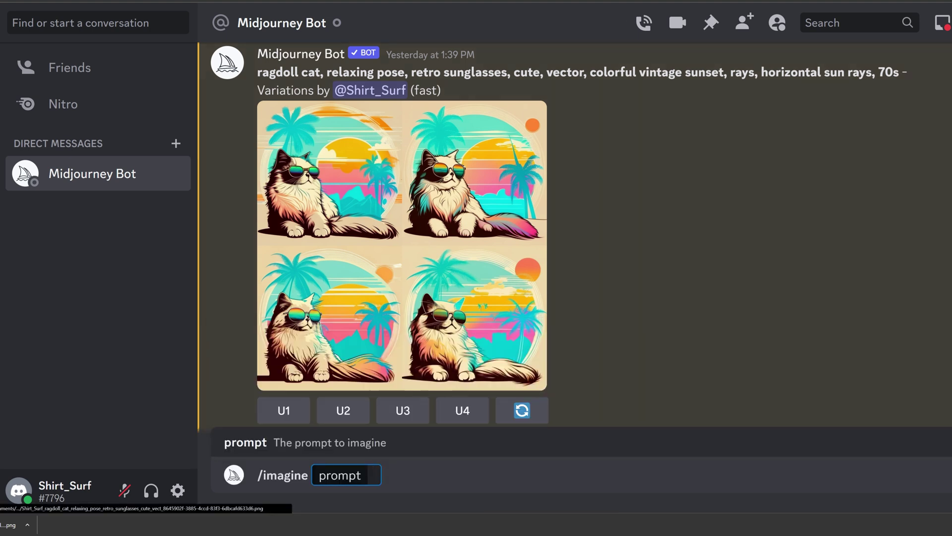
drag(257, 72, 899, 73)
key(ctrl+c)
key(ctrl+v)
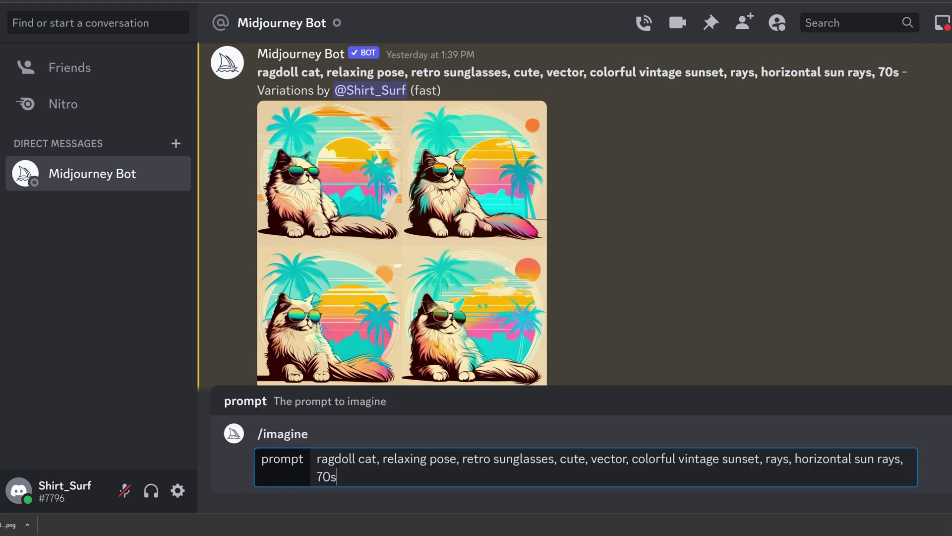
drag(456, 459, 317, 459)
text(baby)
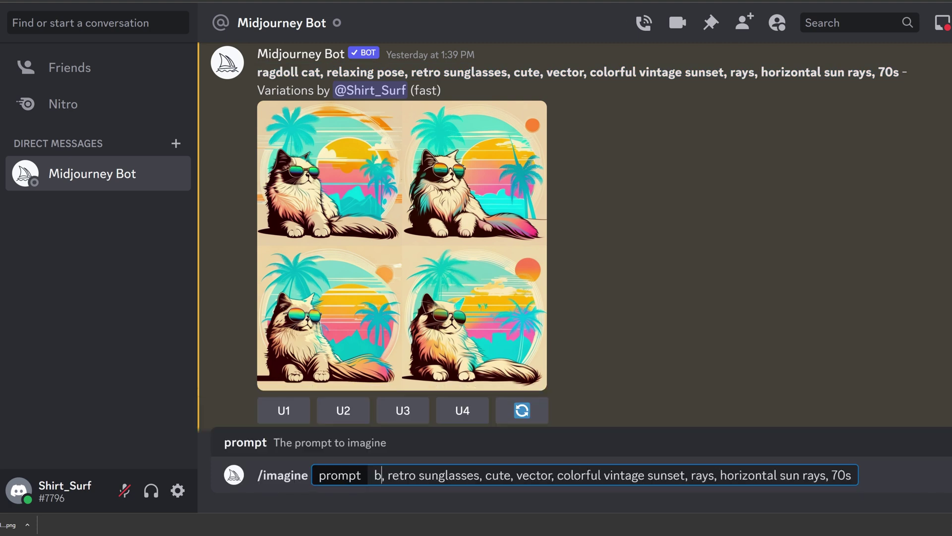
text( dinosaur)
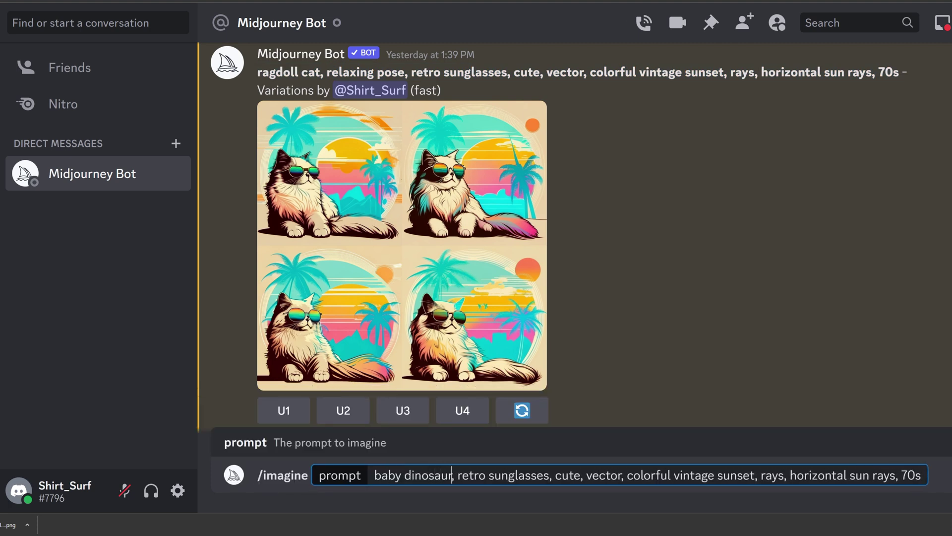
key(Return)
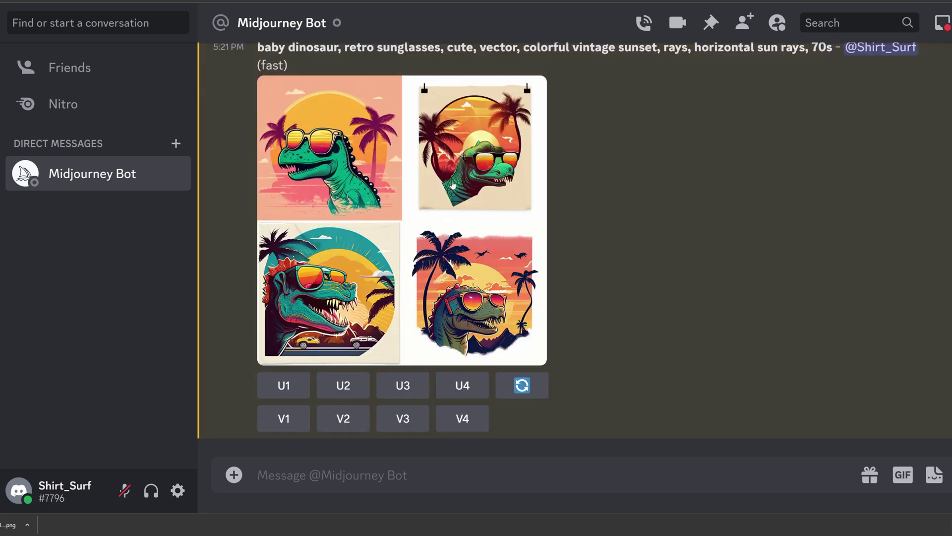
Step: Preview the baby dinosaur and baby sloth grids enlarged
click(419, 180)
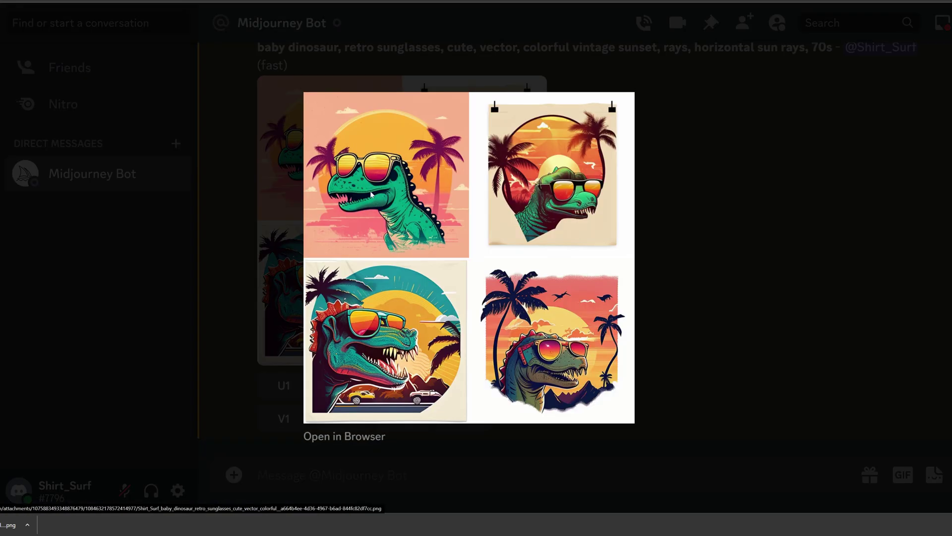
click(228, 255)
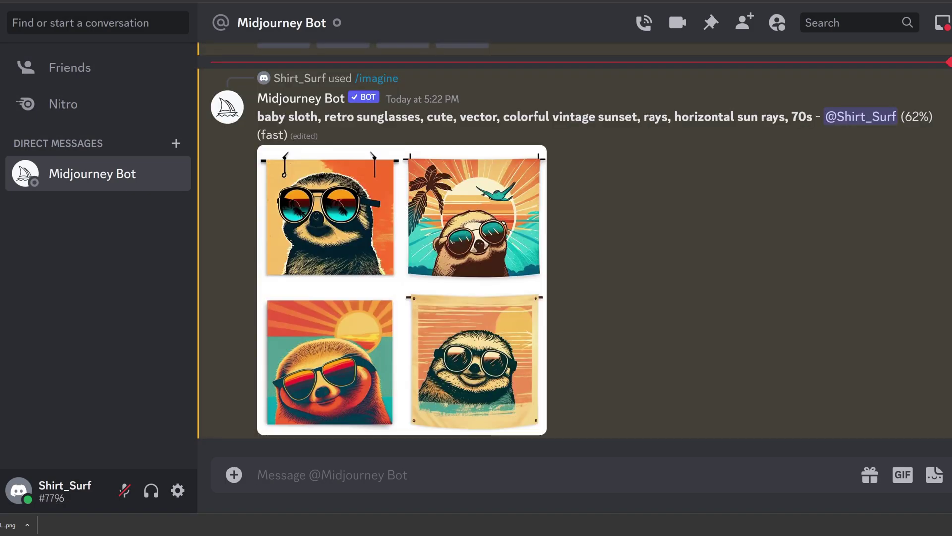
click(477, 219)
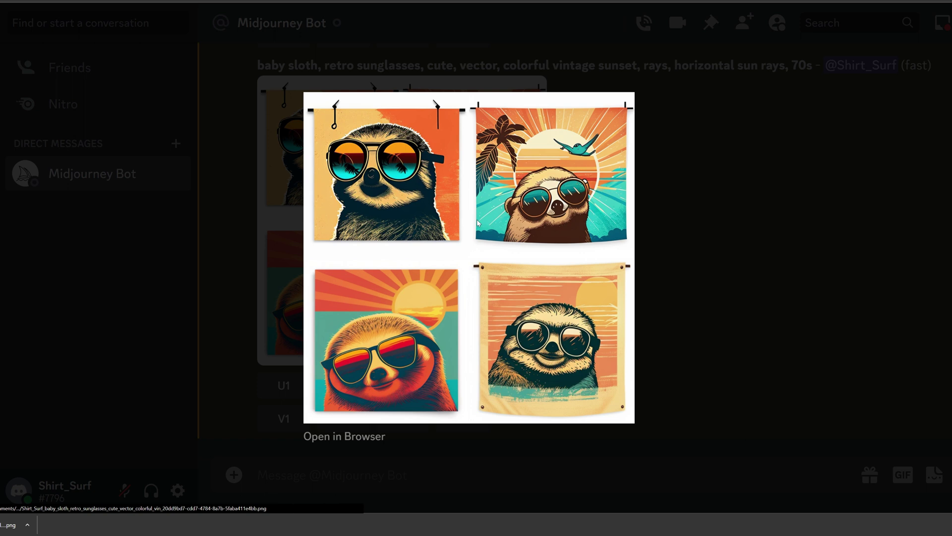
click(676, 7)
scroll(898, 352, up, 15)
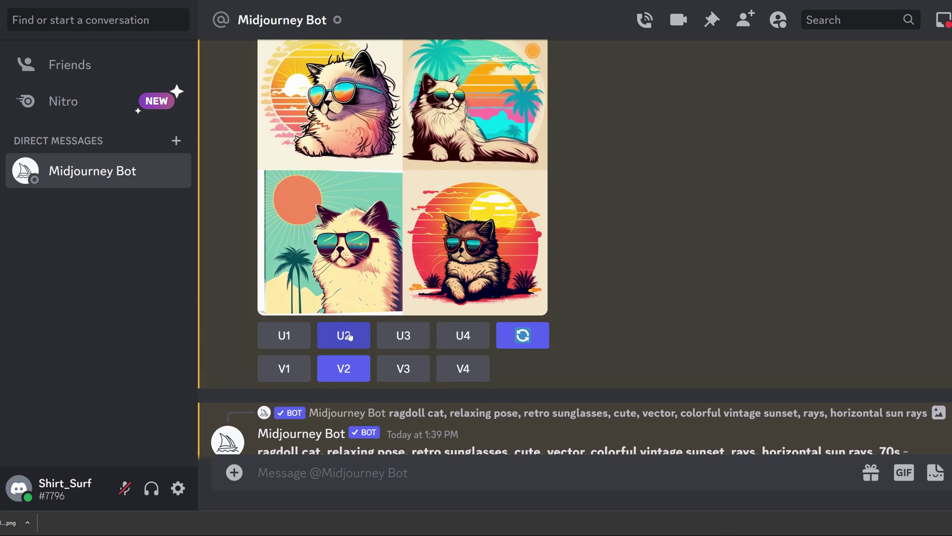
Step: Open the upscaled palm-tree ragdoll cat image full-size in the browser
scroll(348, 335, down, 15)
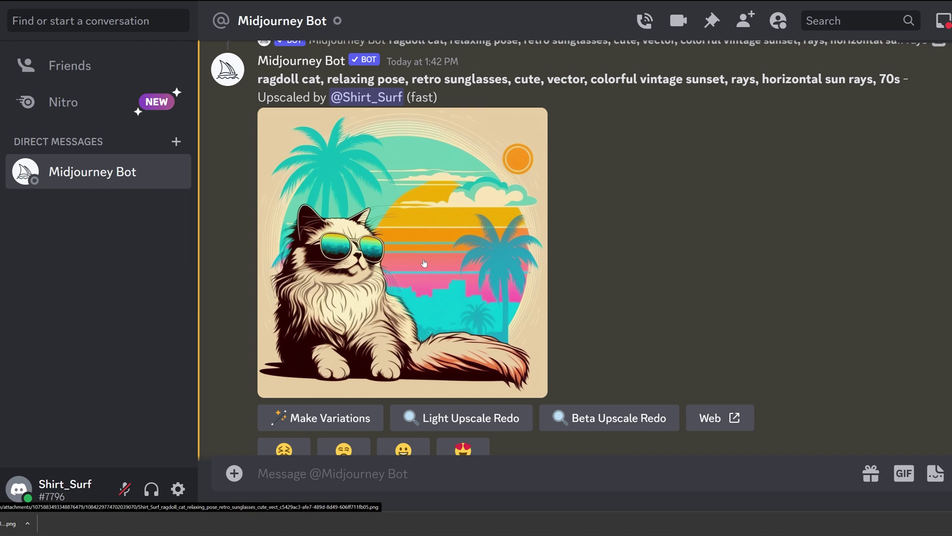
click(424, 263)
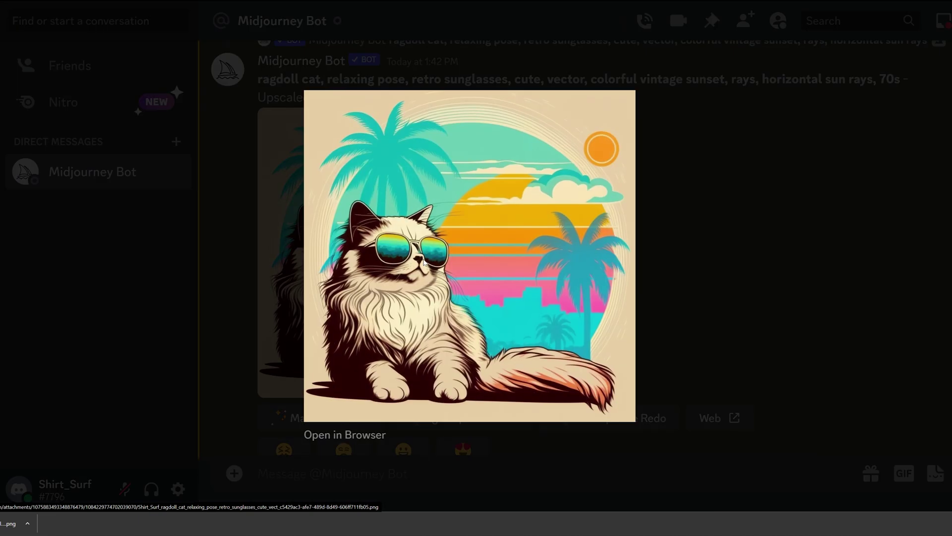
click(360, 437)
Step: Save the upscaled cat image to the computer as a PNG
right_click(498, 229)
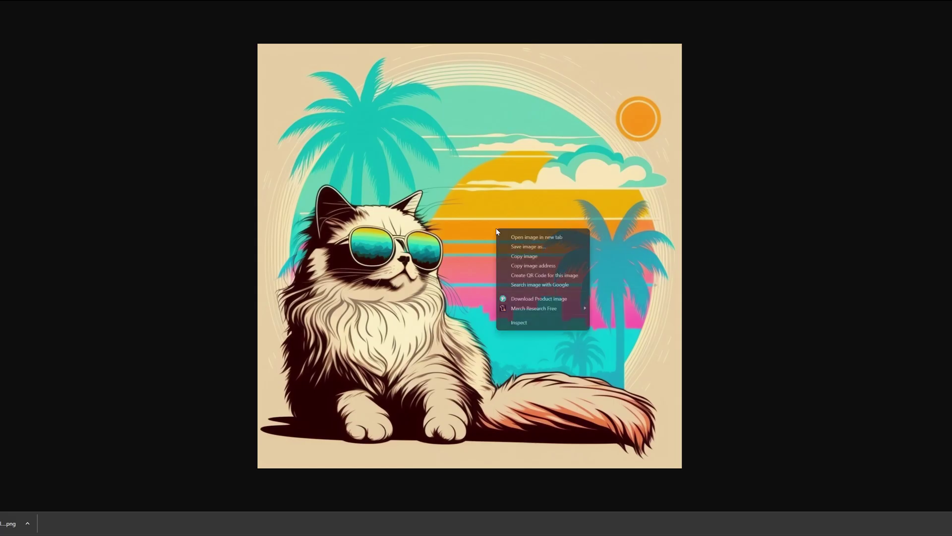
click(517, 247)
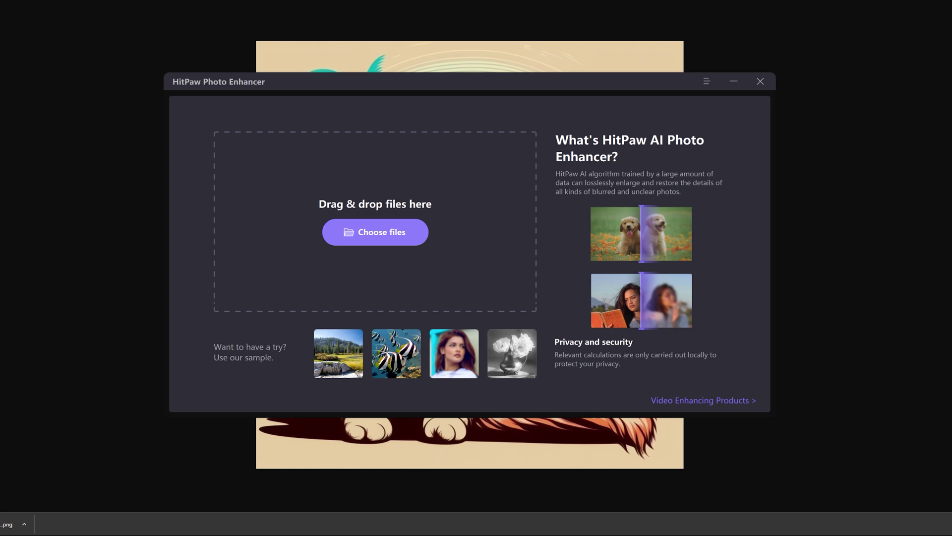
Step: Load the saved cat PNG, apply the Denoise model at 400% (4096×4096), and export it
drag(8, 524, 364, 233)
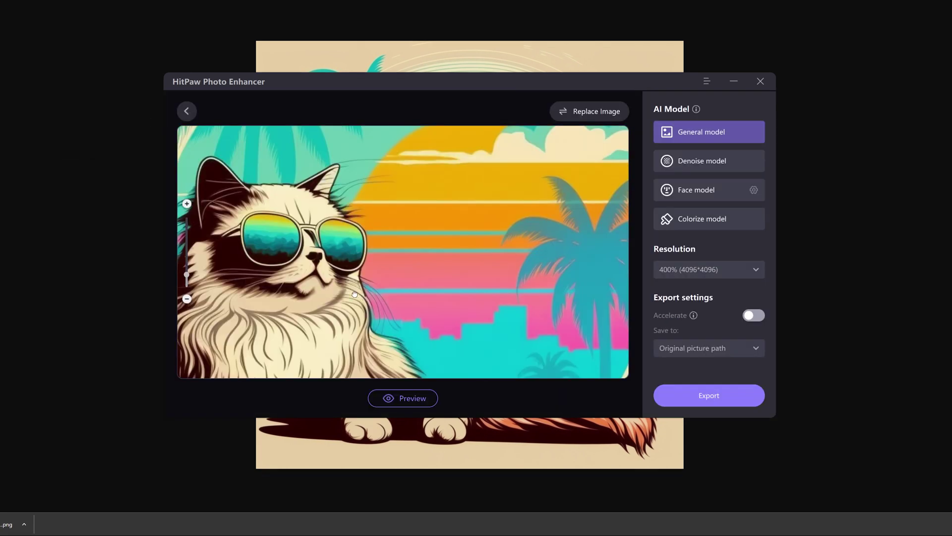
drag(354, 294, 424, 257)
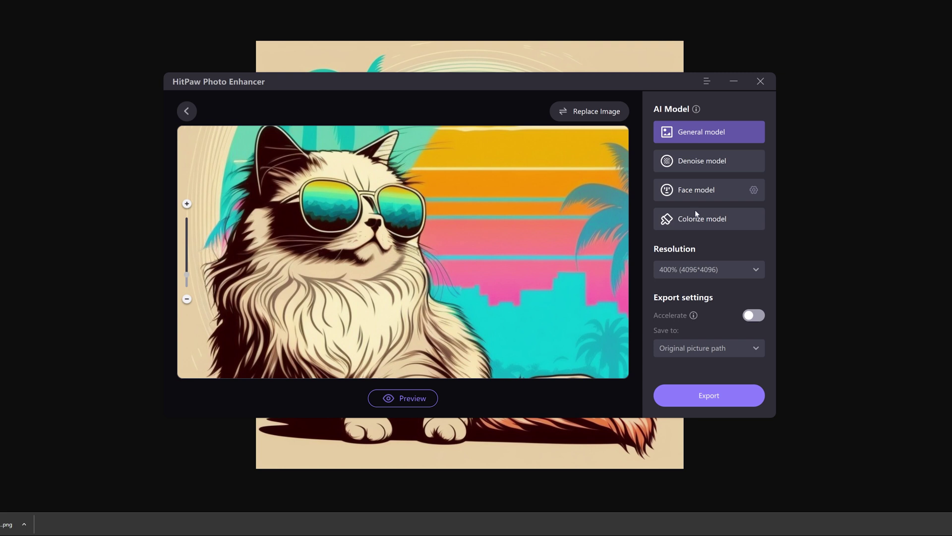
mouse_move(730, 169)
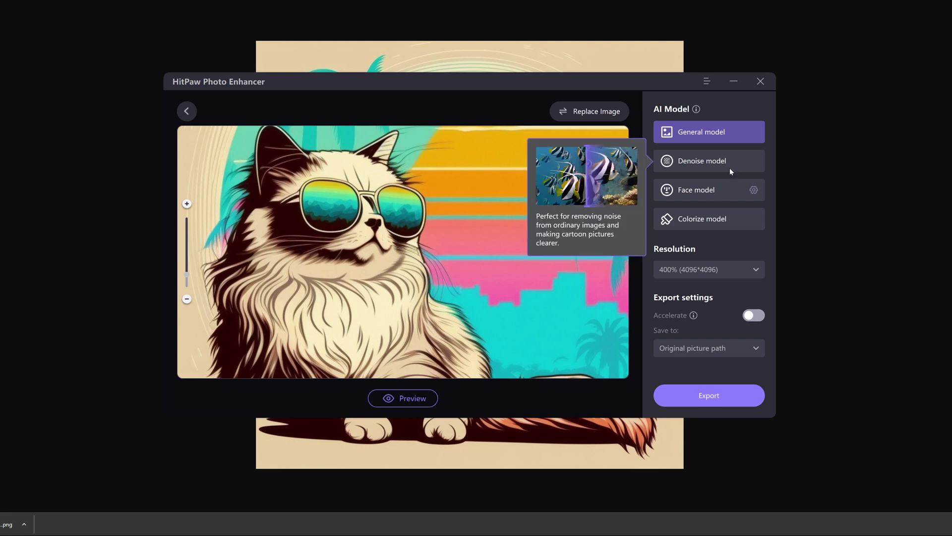
click(730, 171)
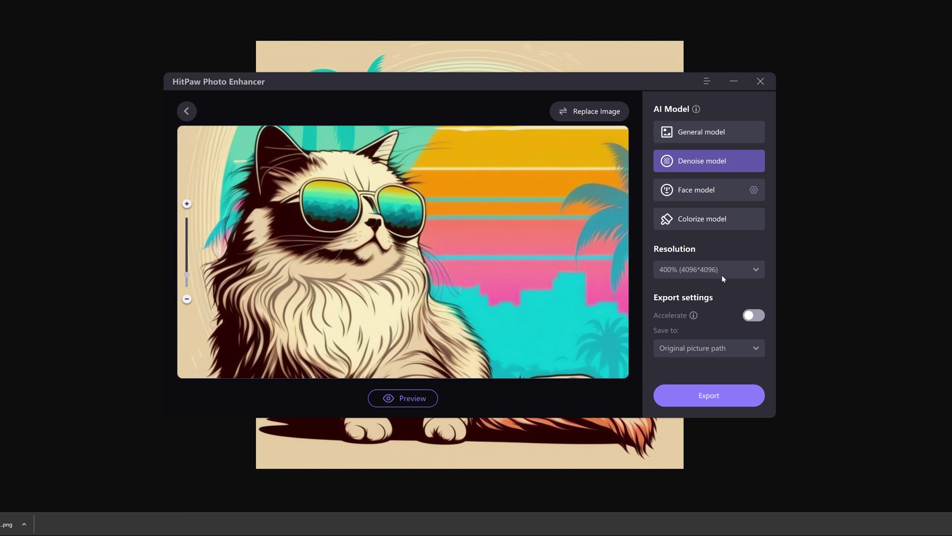
click(711, 396)
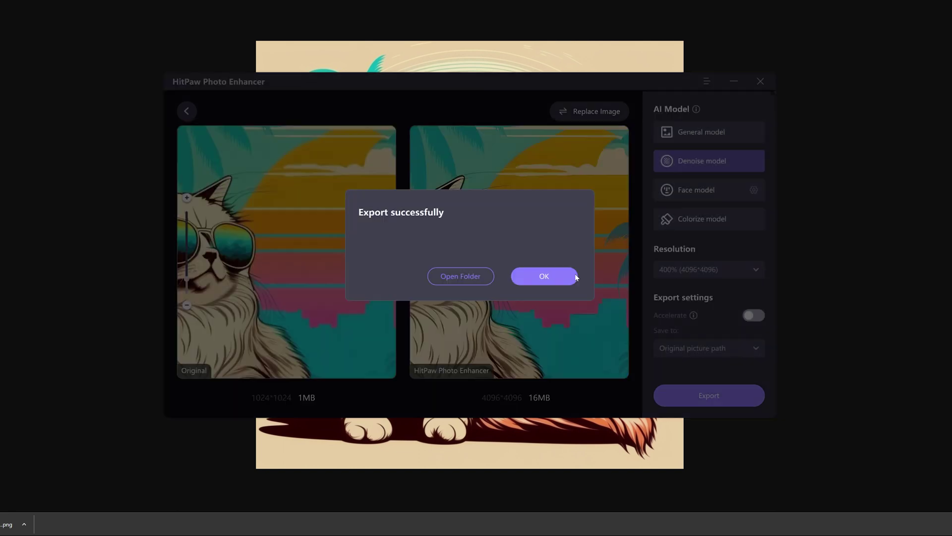
Step: Dismiss the export notice and zoom the comparison twice onto the cat's face at 4096×4096
click(544, 277)
scroll(346, 258, up, 3)
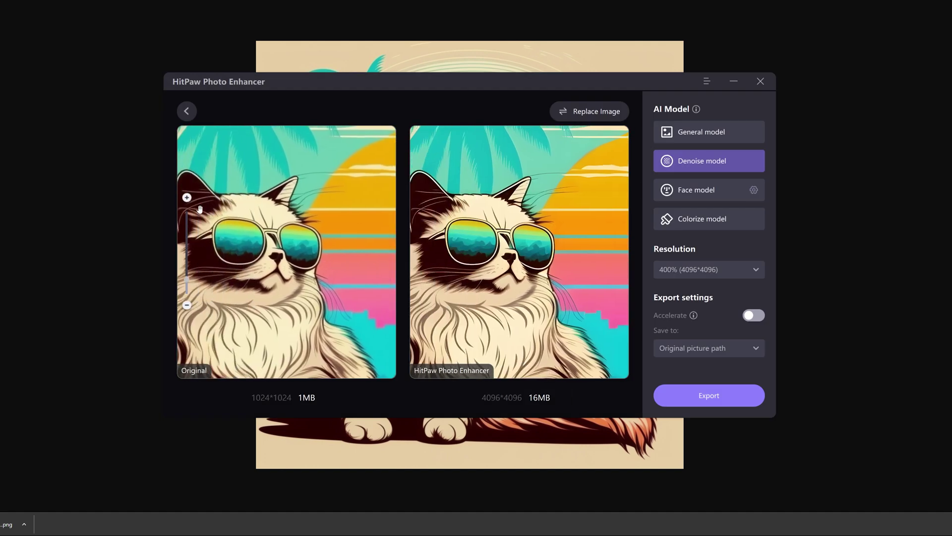
click(187, 198)
click(187, 198)
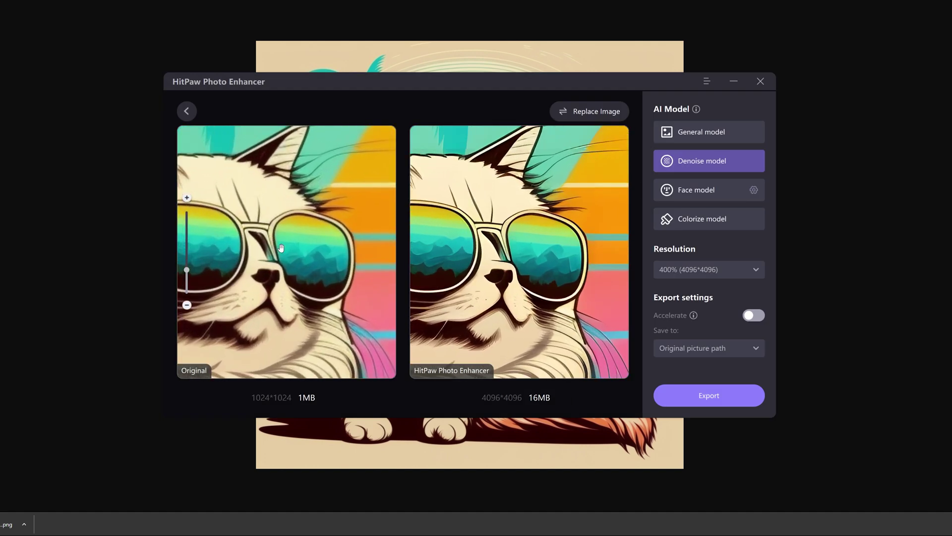
mouse_move(305, 254)
mouse_down()
mouse_move(305, 293)
mouse_move(300, 219)
mouse_move(279, 228)
mouse_move(279, 213)
mouse_move(298, 278)
mouse_move(318, 298)
mouse_move(274, 293)
mouse_move(277, 335)
mouse_move(272, 313)
mouse_move(299, 251)
mouse_move(234, 270)
mouse_move(301, 260)
mouse_up()
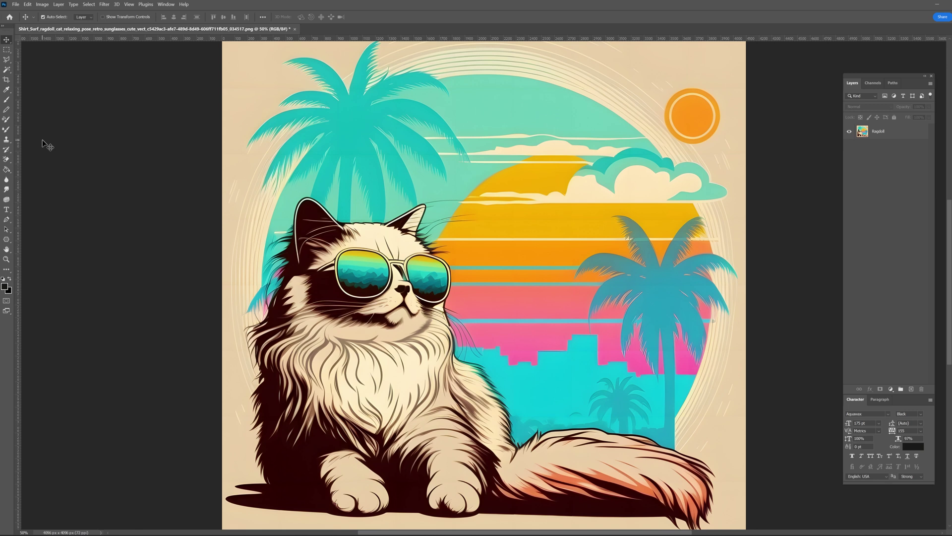
Step: Select the beige background on the Ragdoll layer with the Magic Wand
click(8, 72)
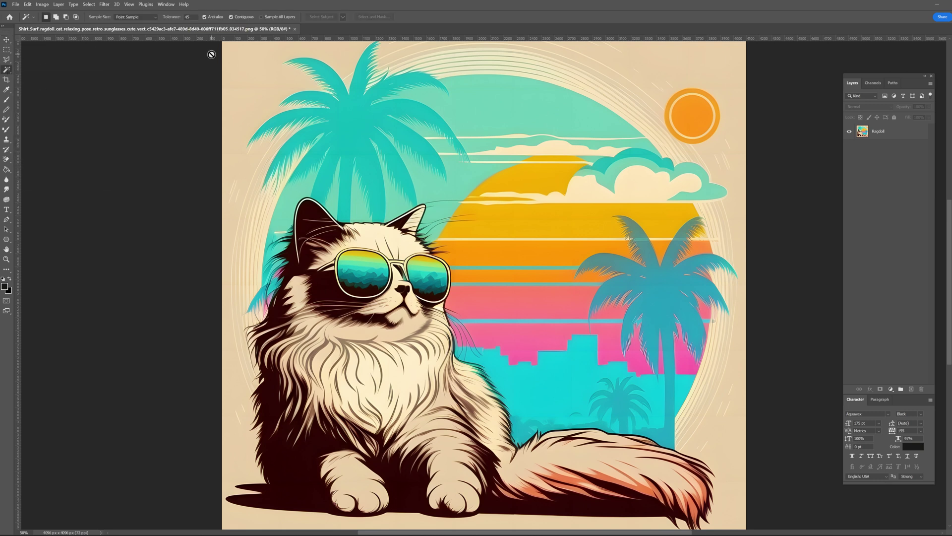
click(873, 132)
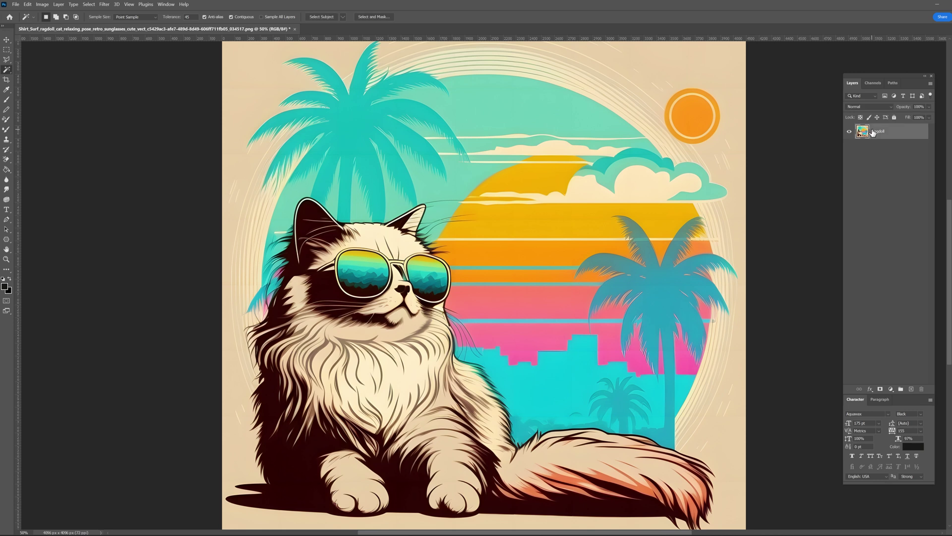
click(246, 95)
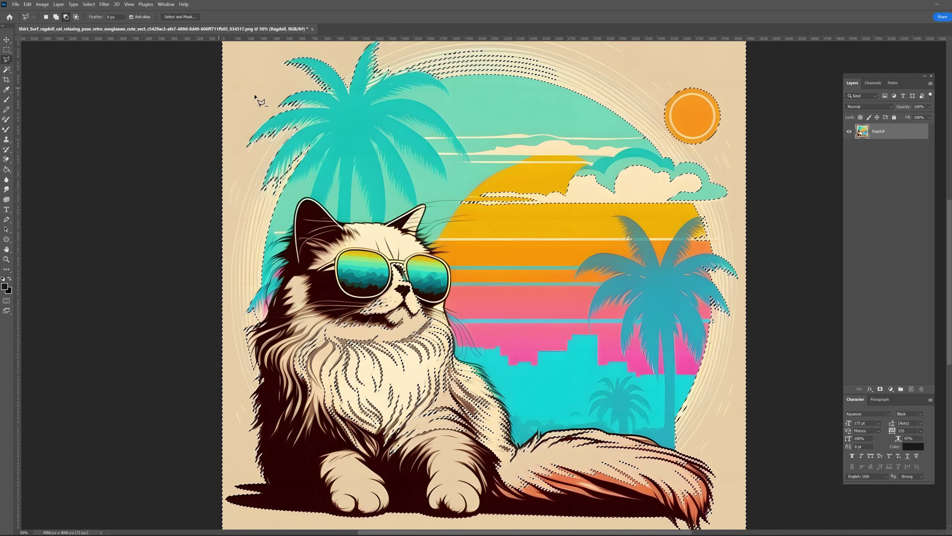
Step: Refine the selection with the Lasso, tracing the cat's fur edge and straight edges along the sky
key(l)
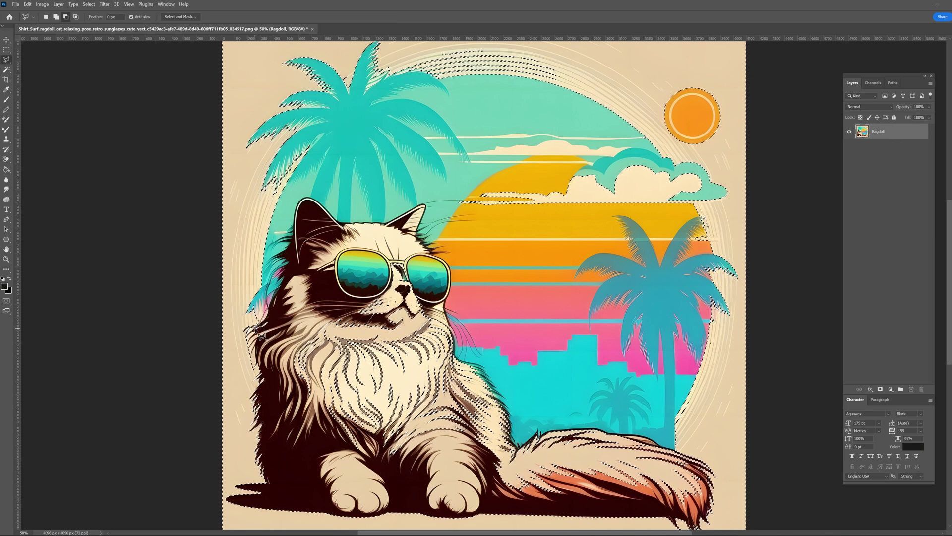
mouse_move(259, 333)
mouse_down()
mouse_move(268, 477)
mouse_move(296, 502)
mouse_move(708, 520)
mouse_move(719, 480)
mouse_move(675, 414)
mouse_move(725, 194)
mouse_move(656, 158)
mouse_up()
click(645, 138)
click(501, 84)
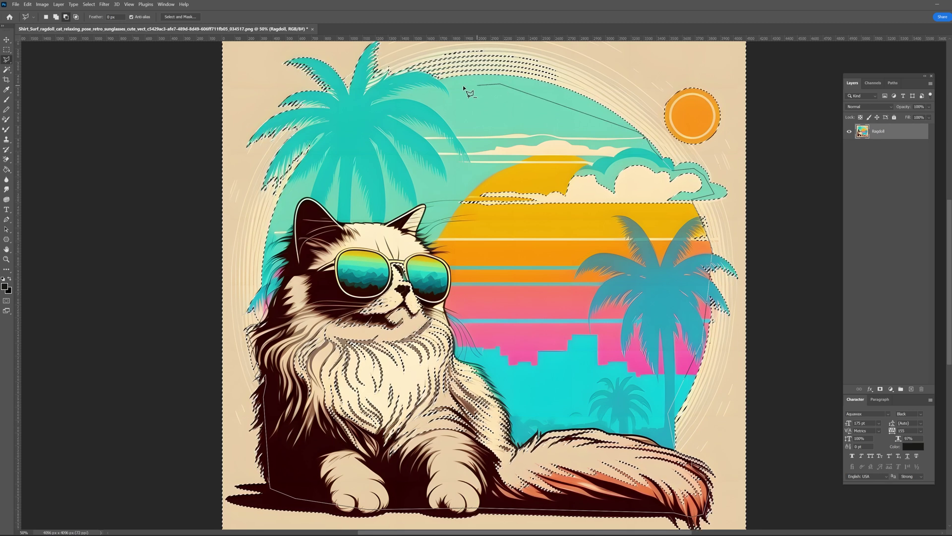
click(397, 96)
double_click(340, 139)
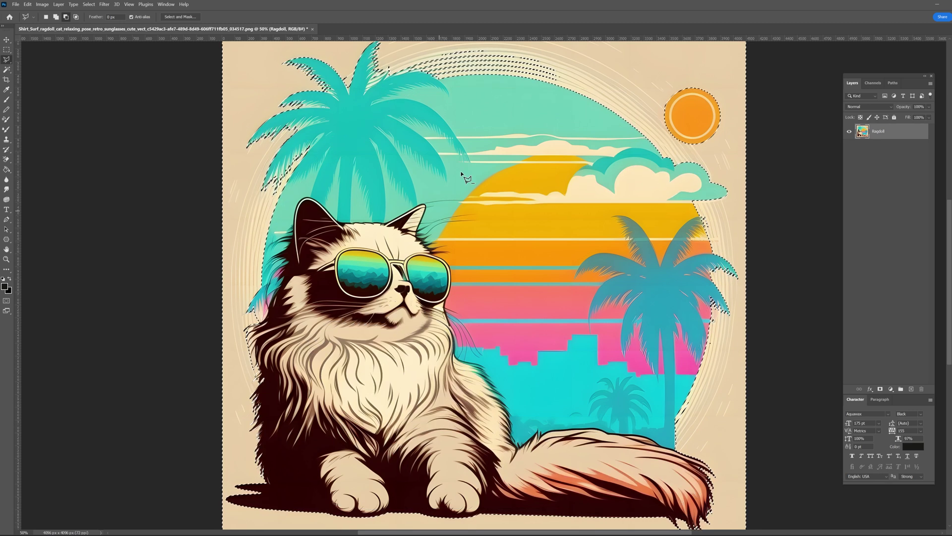
Step: Switch between the Move and Lasso tools, check the canvas surround colour menu unchanged, and zoom in
click(7, 42)
click(129, 106)
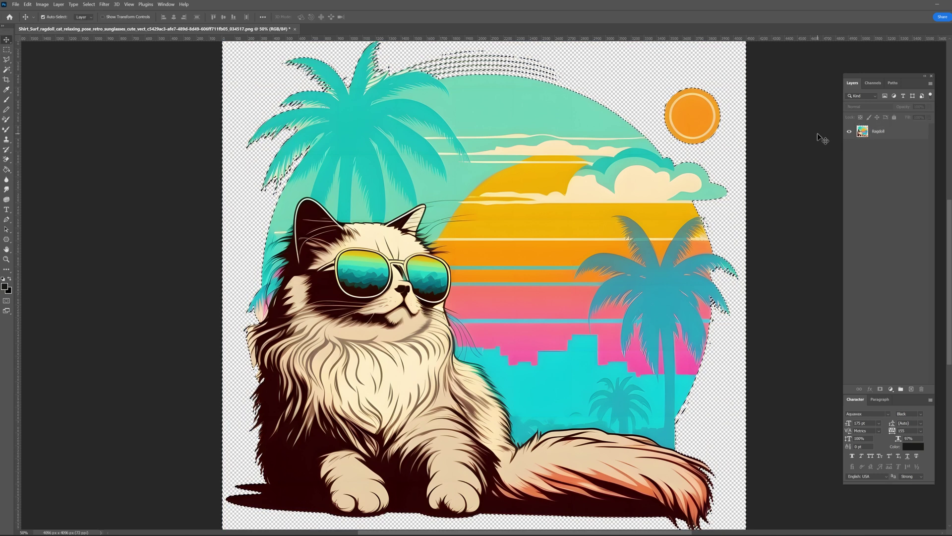
key(l)
right_click(756, 125)
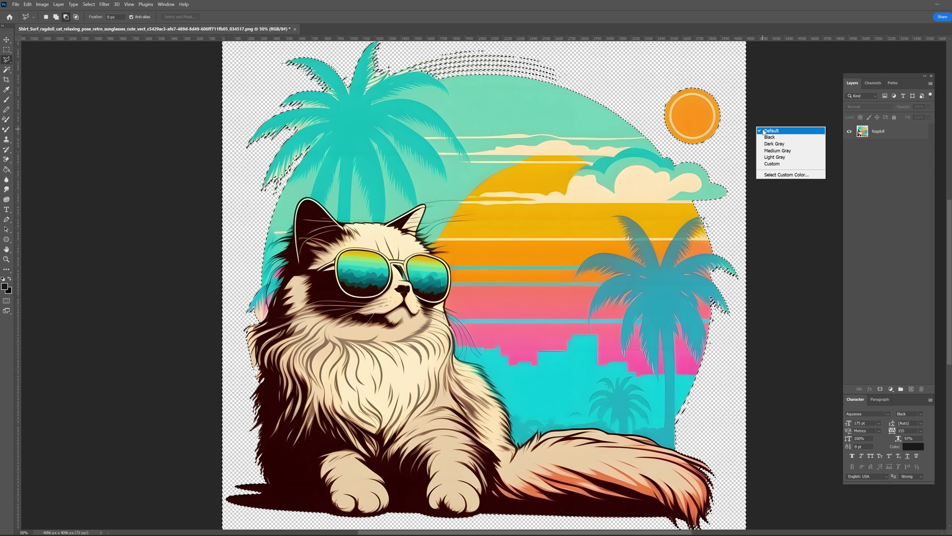
click(768, 126)
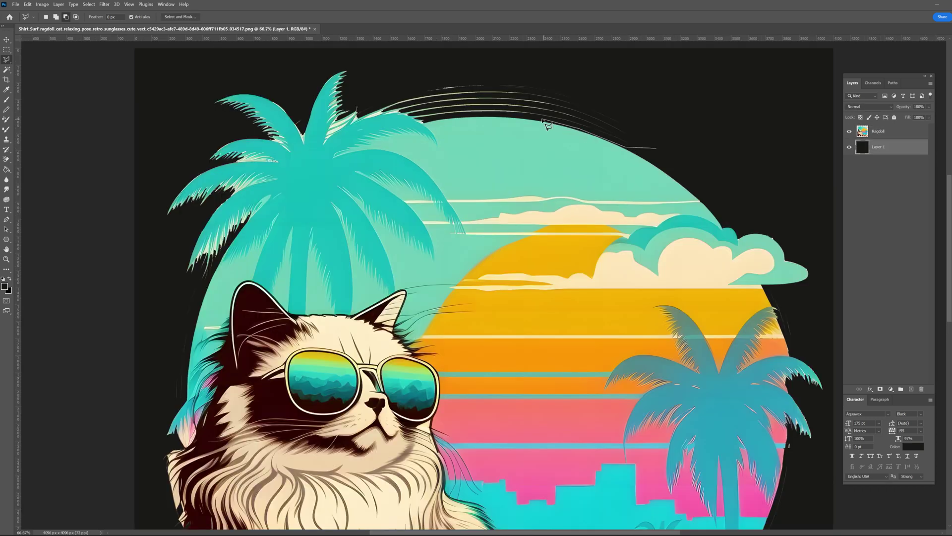
scroll(549, 123, up, 5)
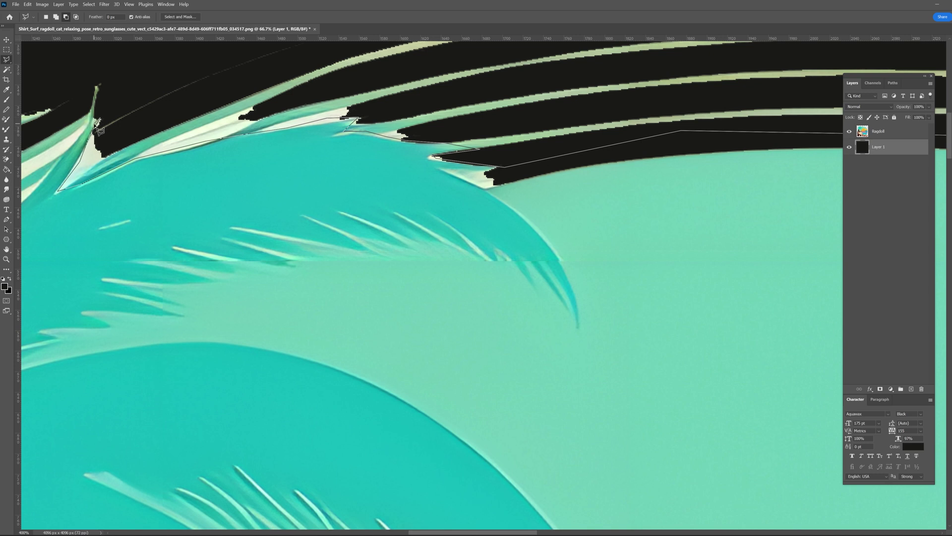
Step: Reactivate the Ragdoll layer and hide the black Layer 1 beneath the cat
scroll(142, 71, down, 5)
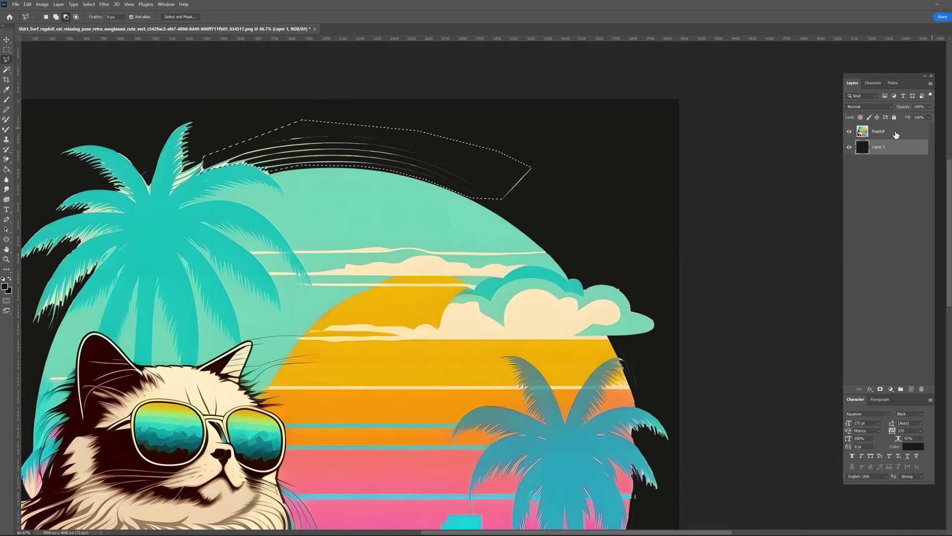
click(895, 134)
scroll(391, 158, down, 1)
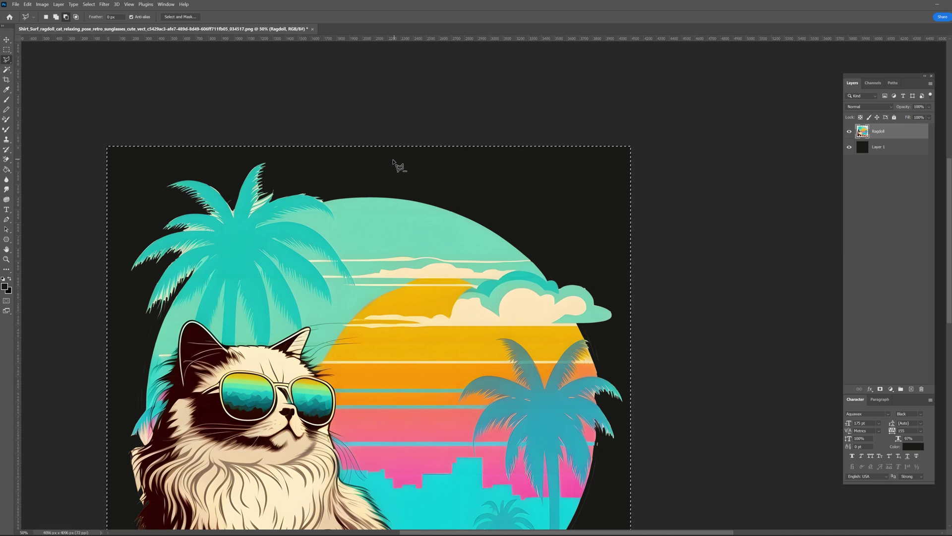
scroll(398, 163, down, 3)
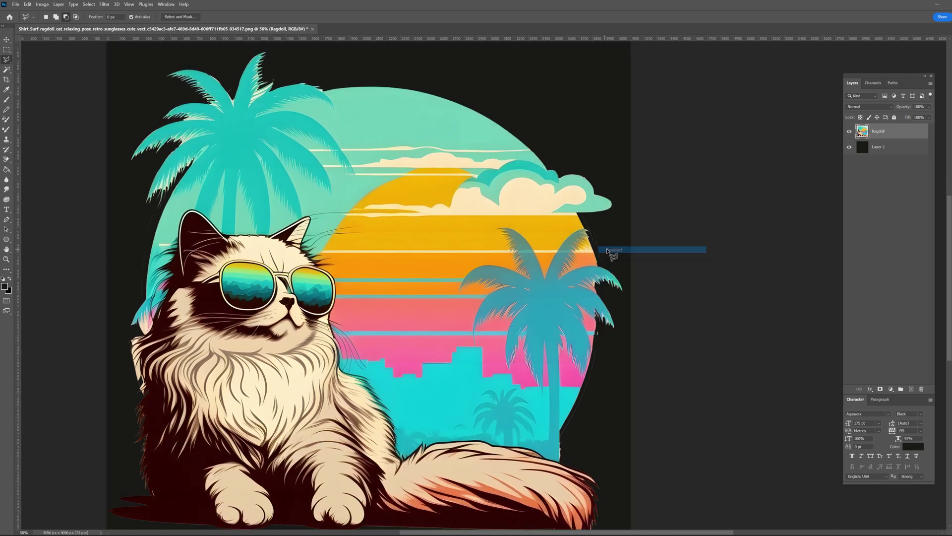
scroll(606, 251, down, 2)
scroll(506, 262, down, 1)
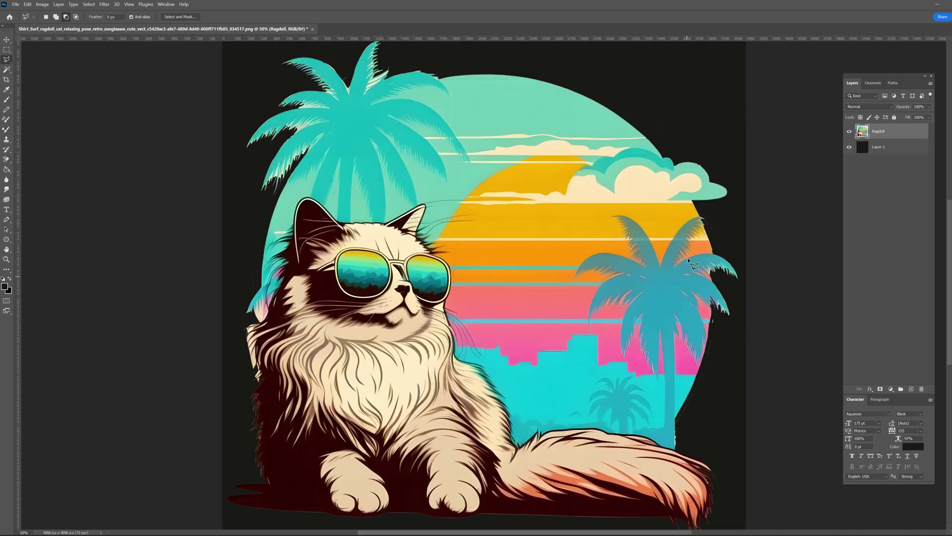
click(16, 4)
mouse_move(43, 135)
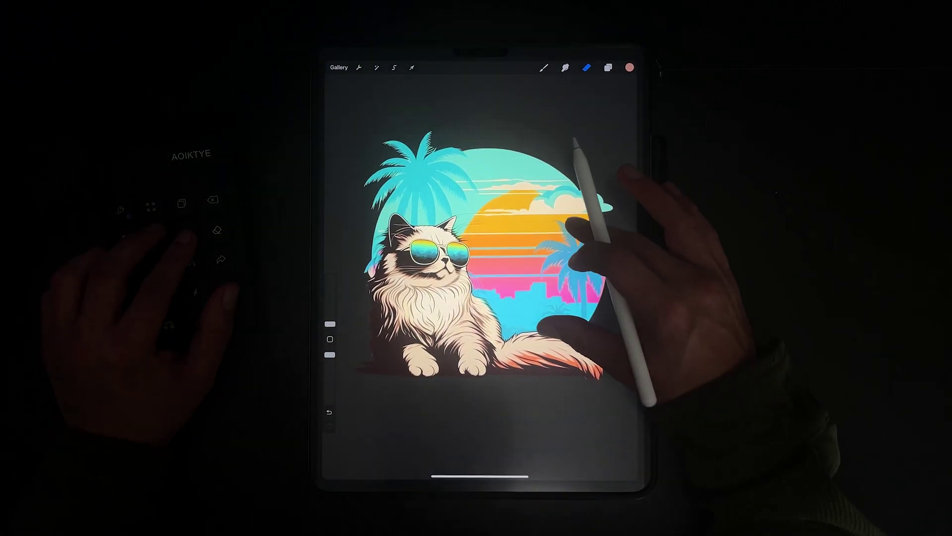
Step: Export the Procreate artwork as a PNG image from the Actions Share options
click(358, 68)
click(391, 105)
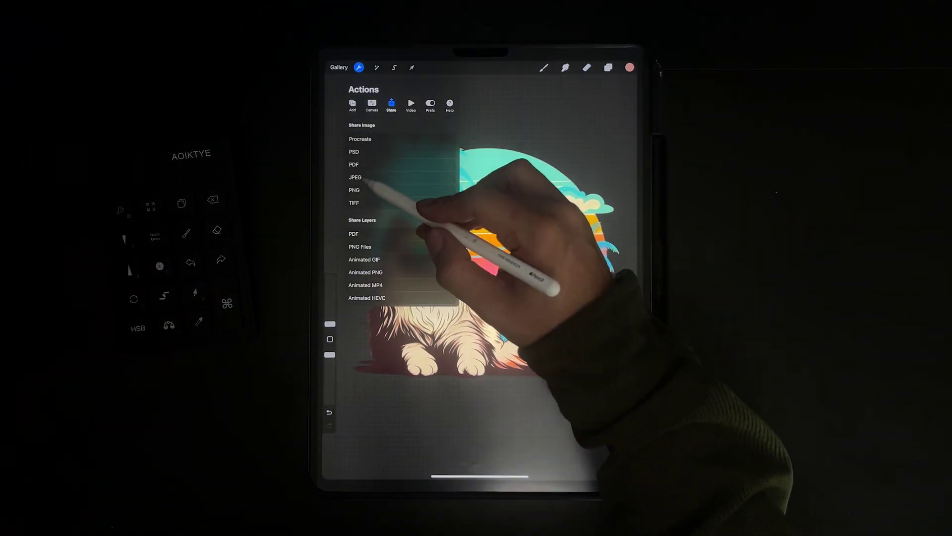
click(354, 189)
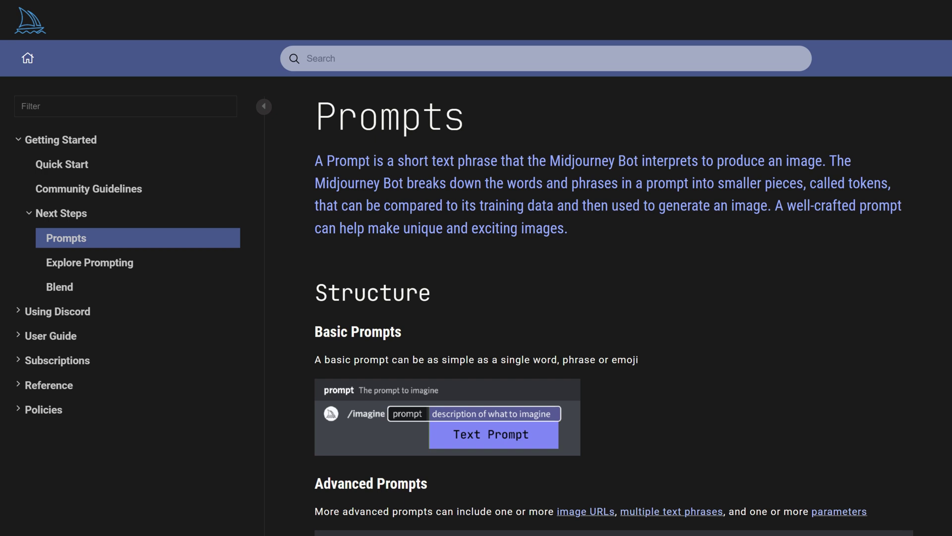
Step: Scroll the Prompts page down to the Think About What Details Matter section
scroll(595, 297, down, 4)
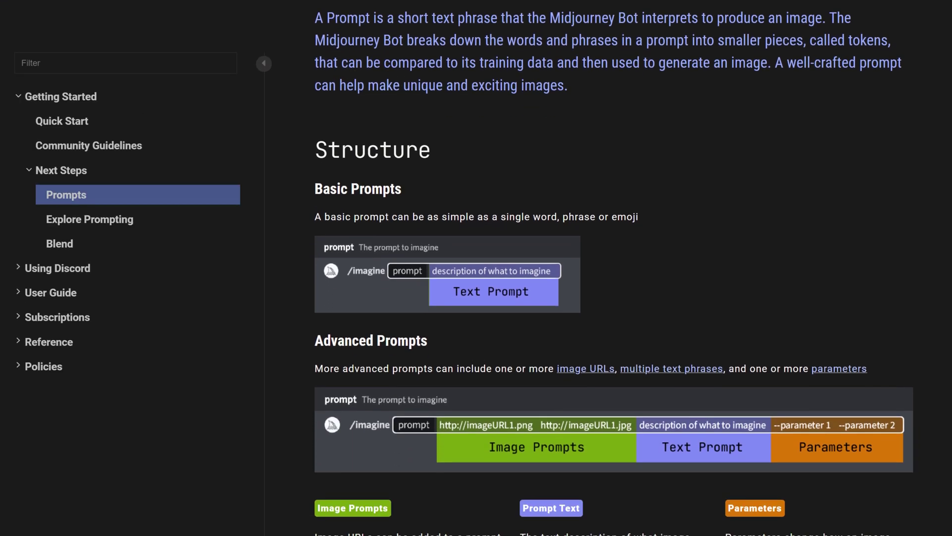
scroll(595, 297, down, 6)
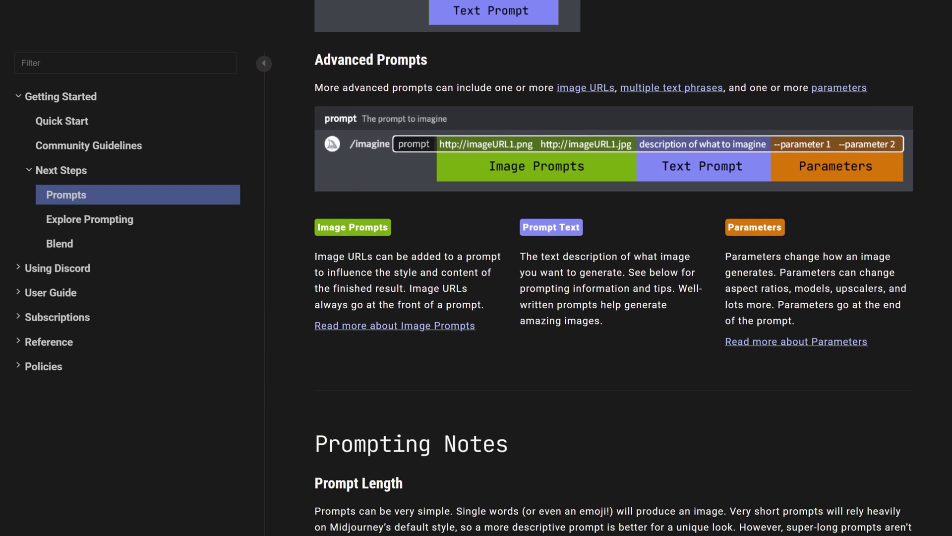
scroll(595, 297, down, 6)
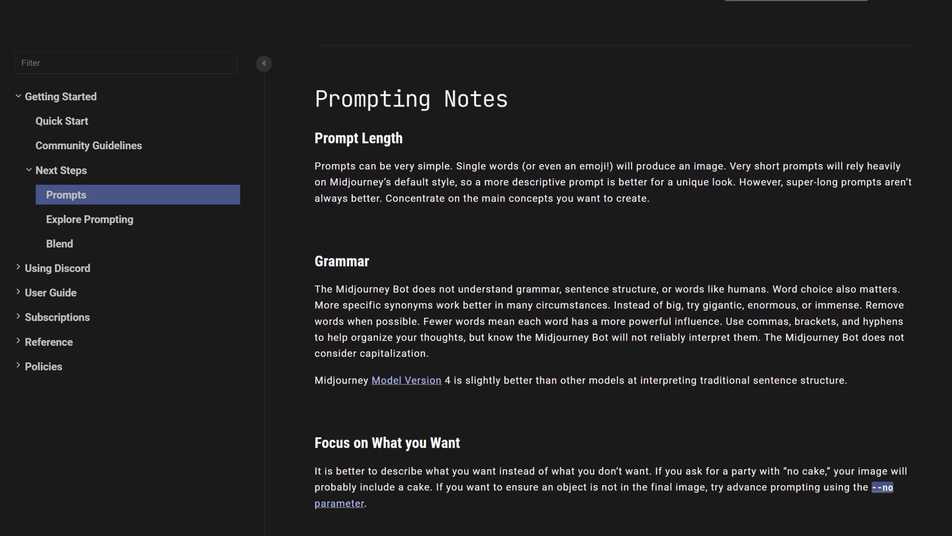
scroll(595, 298, down, 5)
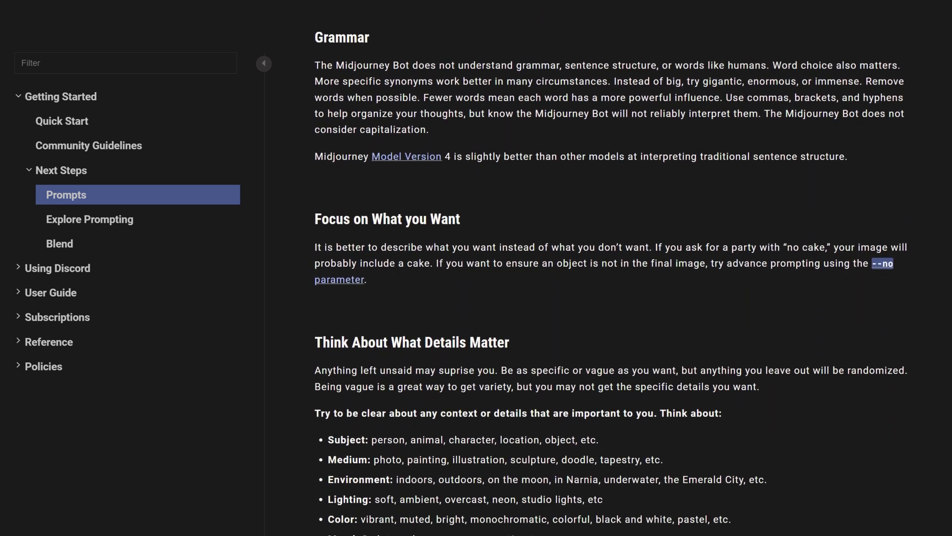
scroll(595, 297, down, 4)
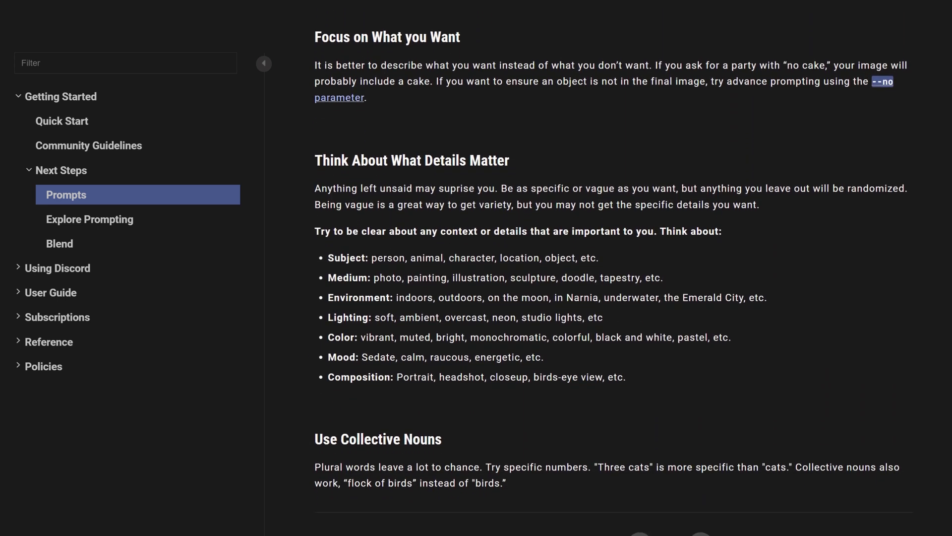